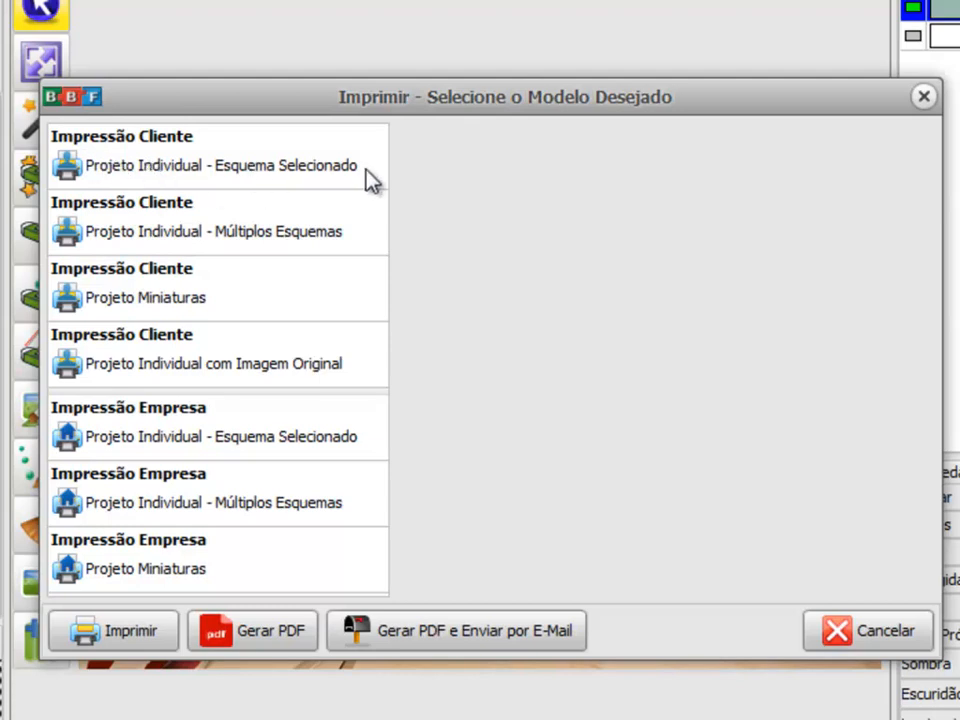
# Step: Generate a print preview of the project with the client model Projeto Individual - Esquema Selecionado
pyautogui.click(258, 157)
pyautogui.moveTo(340, 105); pyautogui.dragTo(262, 595)
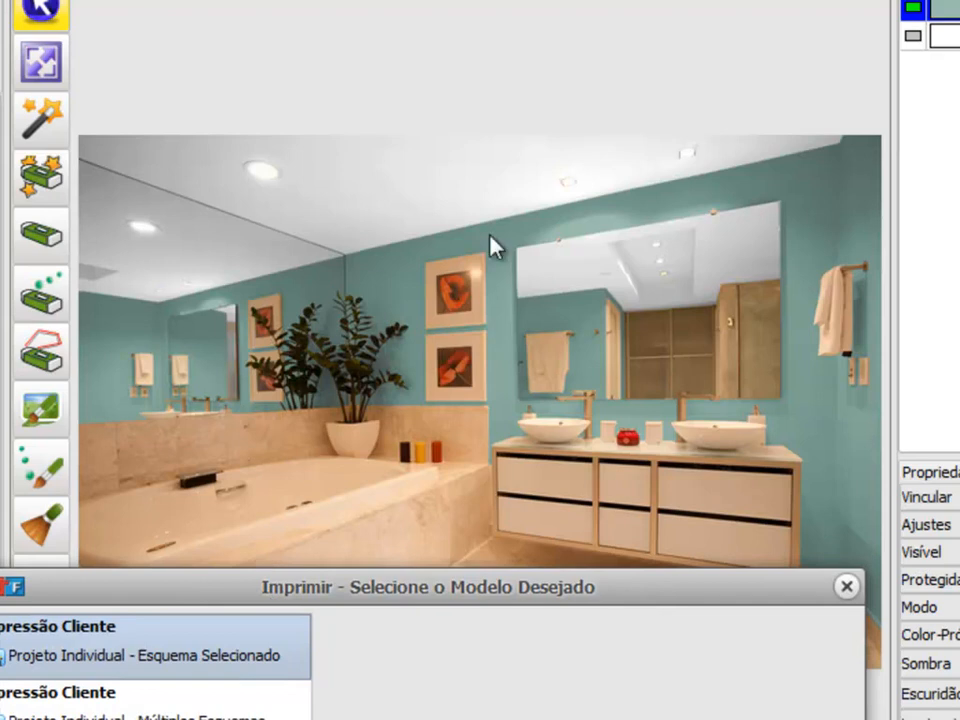
pyautogui.moveTo(370, 605); pyautogui.dragTo(398, 85)
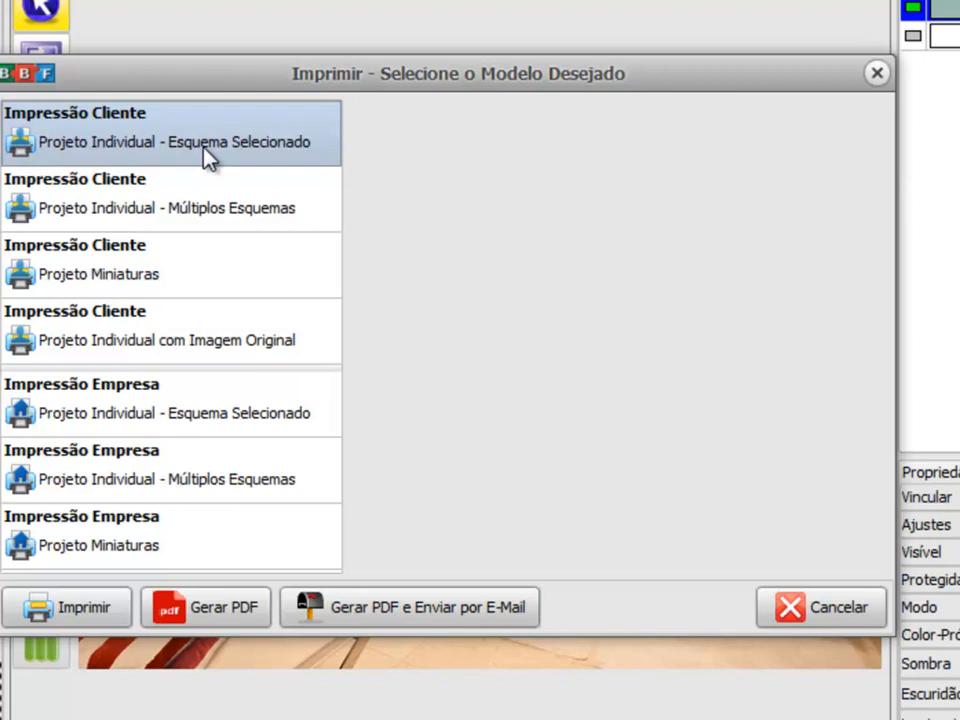
pyautogui.click(68, 607)
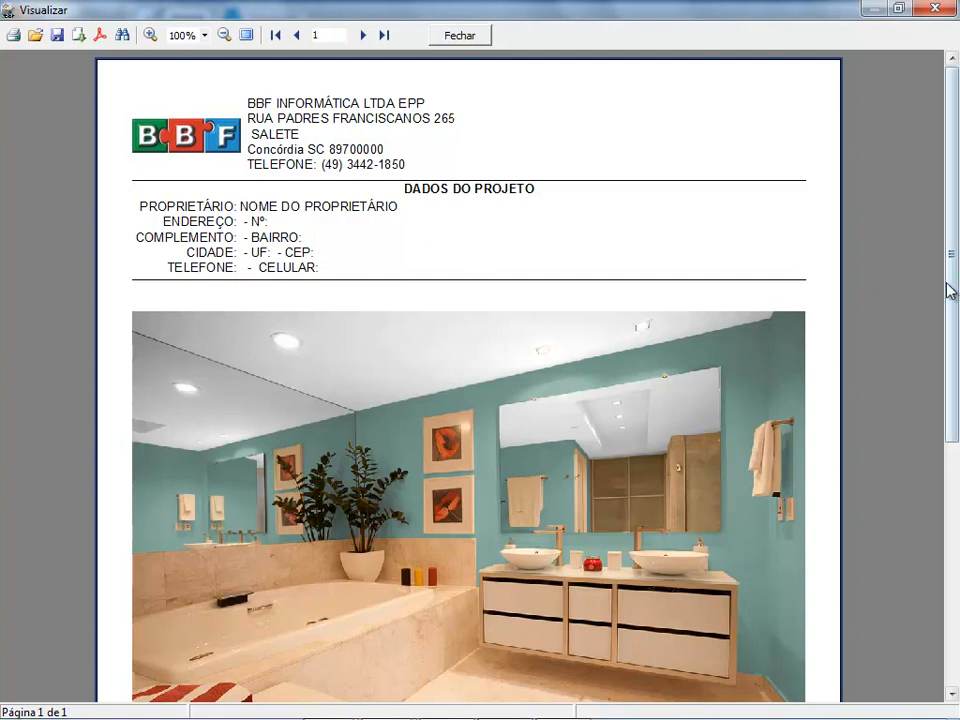
pyautogui.moveTo(950, 253); pyautogui.dragTo(953, 299)
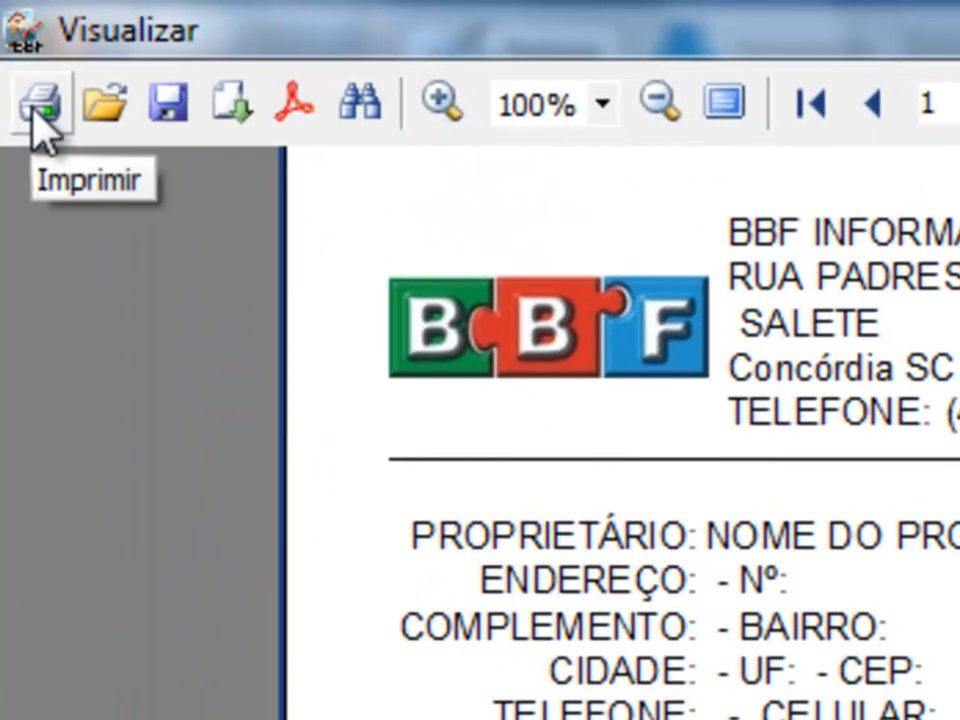
# Step: Check the preview's export formats and the printer settings, and cancel without printing or exporting
pyautogui.click(224, 106)
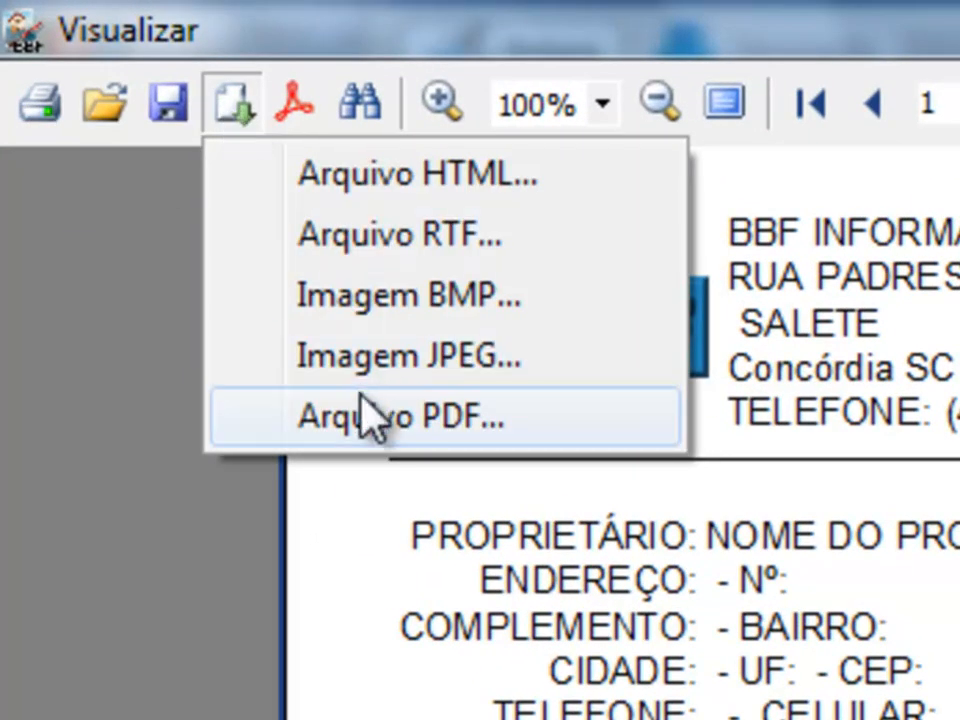
pyautogui.click(30, 102)
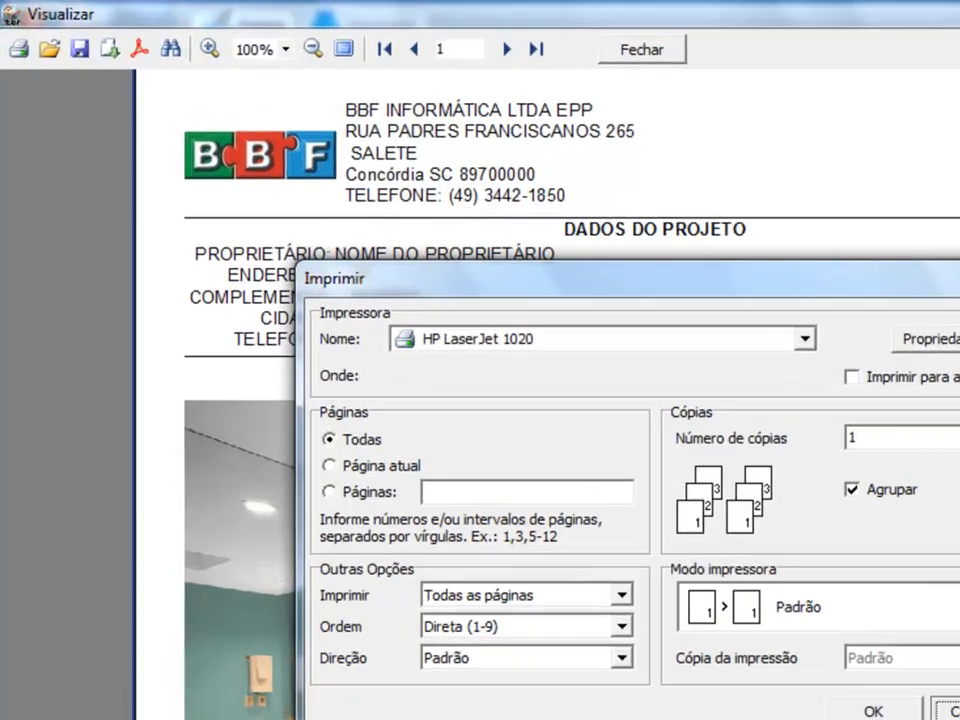
pyautogui.click(832, 604)
pyautogui.click(189, 84)
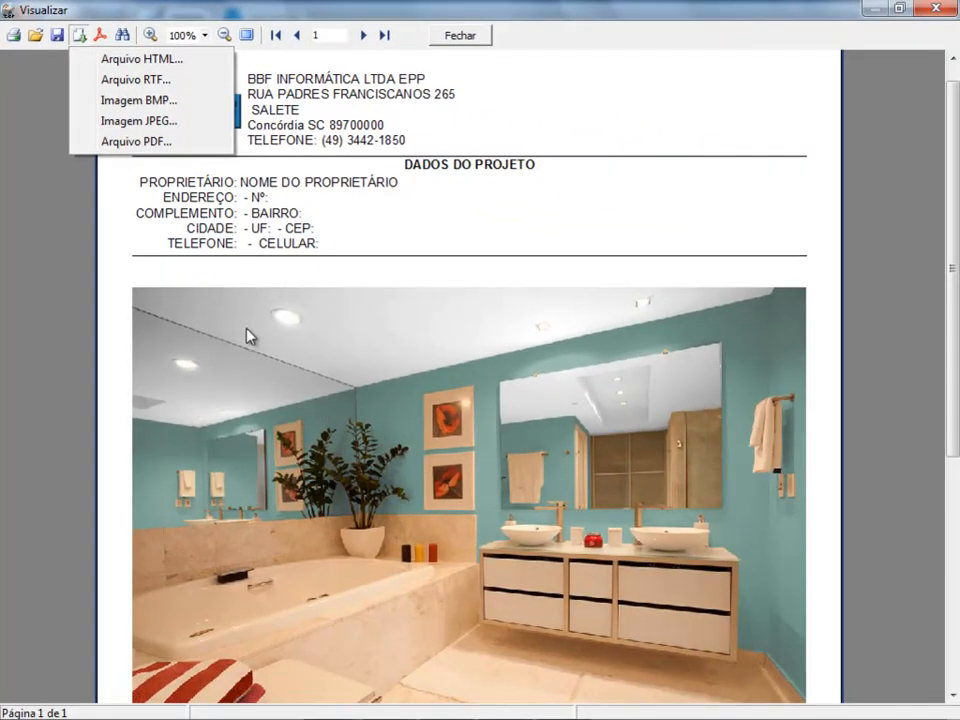
pyautogui.click(240, 310)
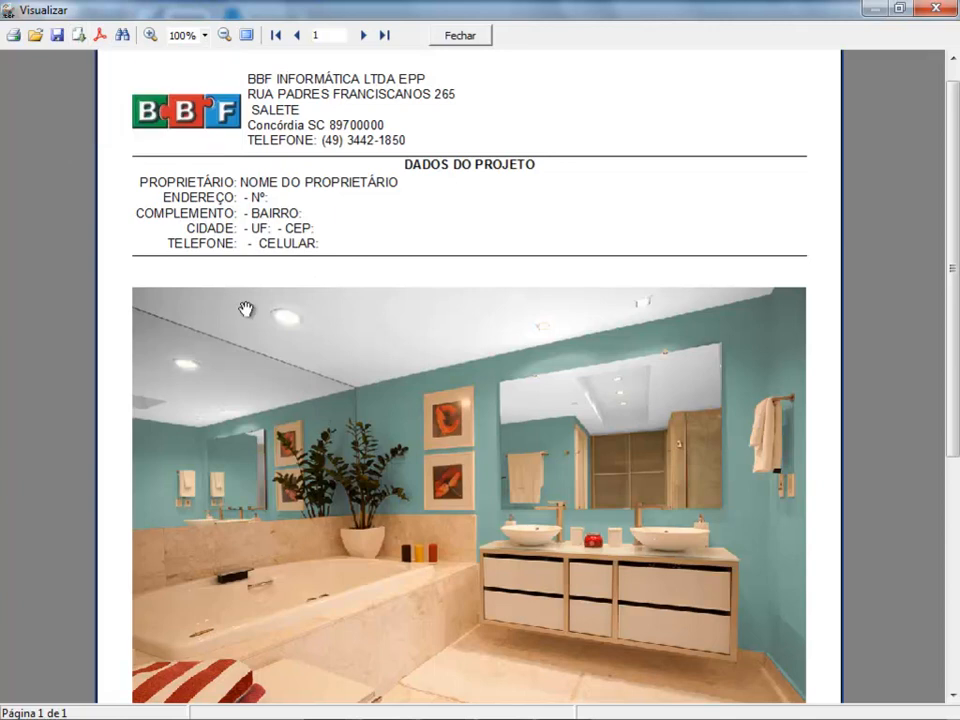
# Step: Review the previewed page down to its image and scheme captions and close the preview
pyautogui.scroll(-3, 255, 334)
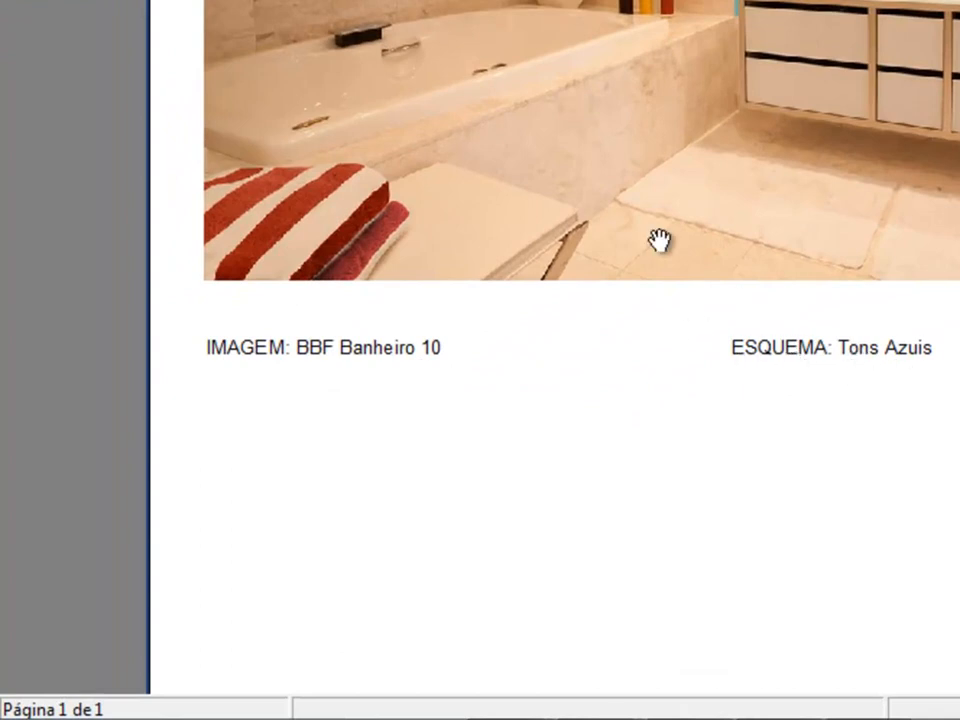
pyautogui.scroll(3, 722, 296)
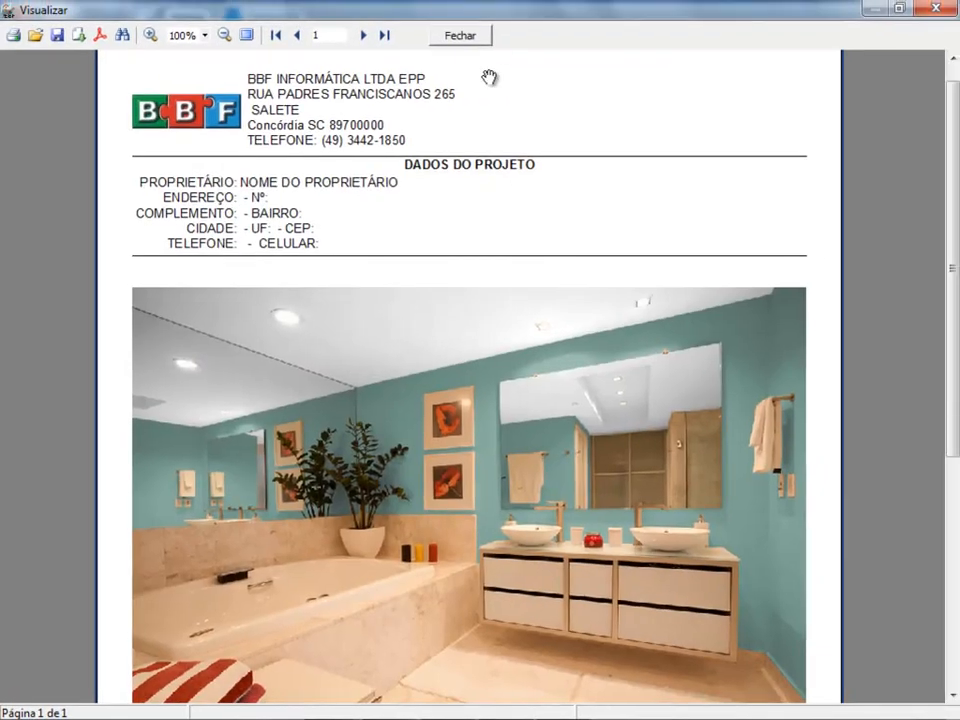
pyautogui.click(476, 36)
pyautogui.click(86, 14)
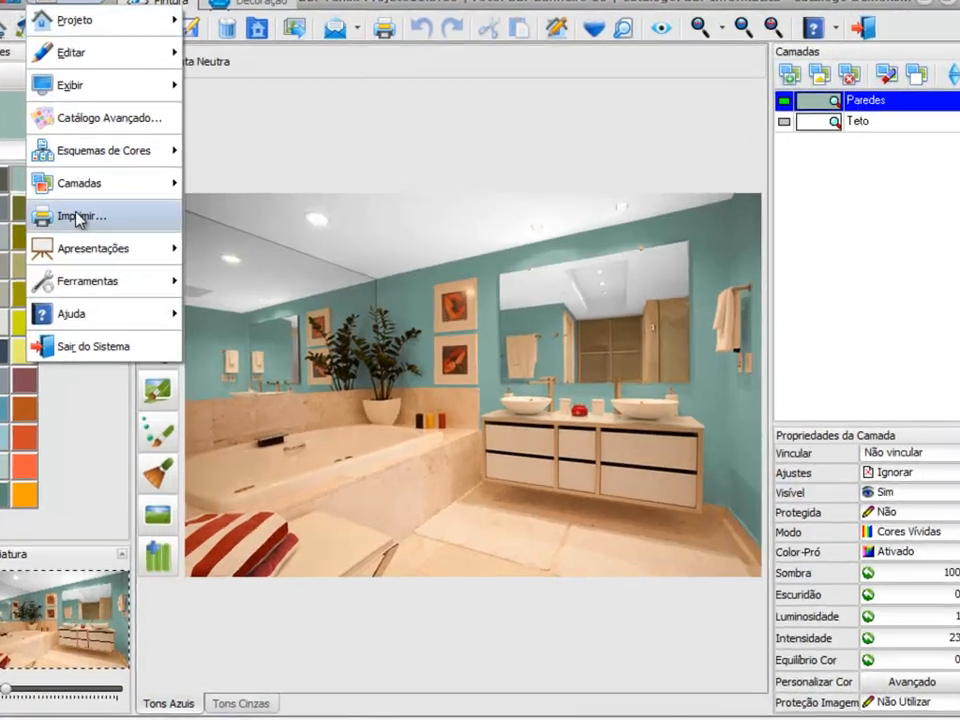
pyautogui.click(102, 222)
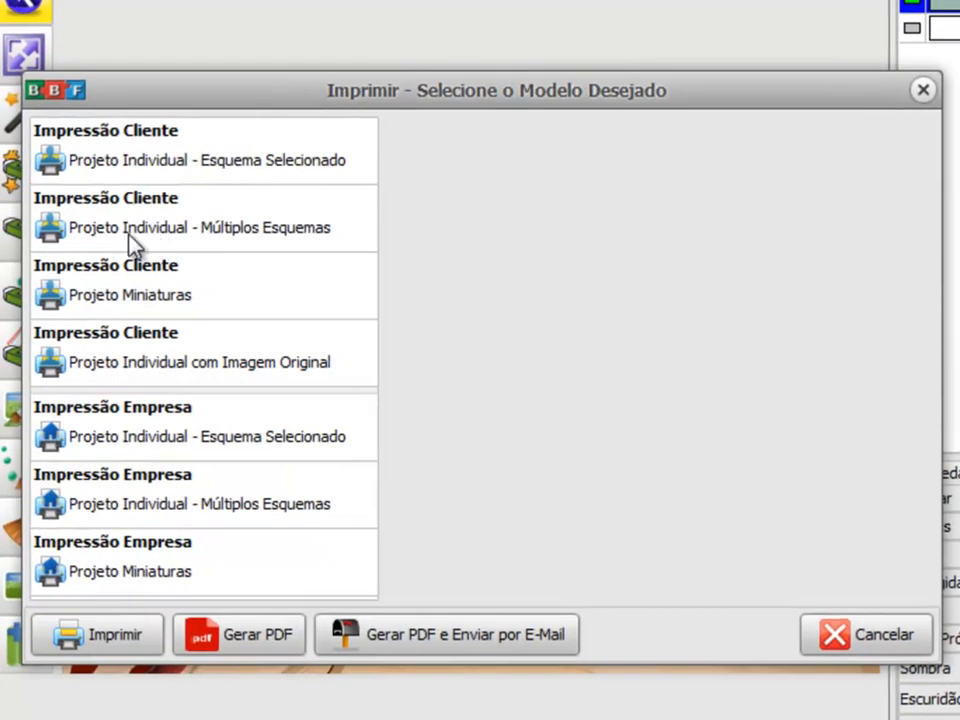
pyautogui.click(233, 240)
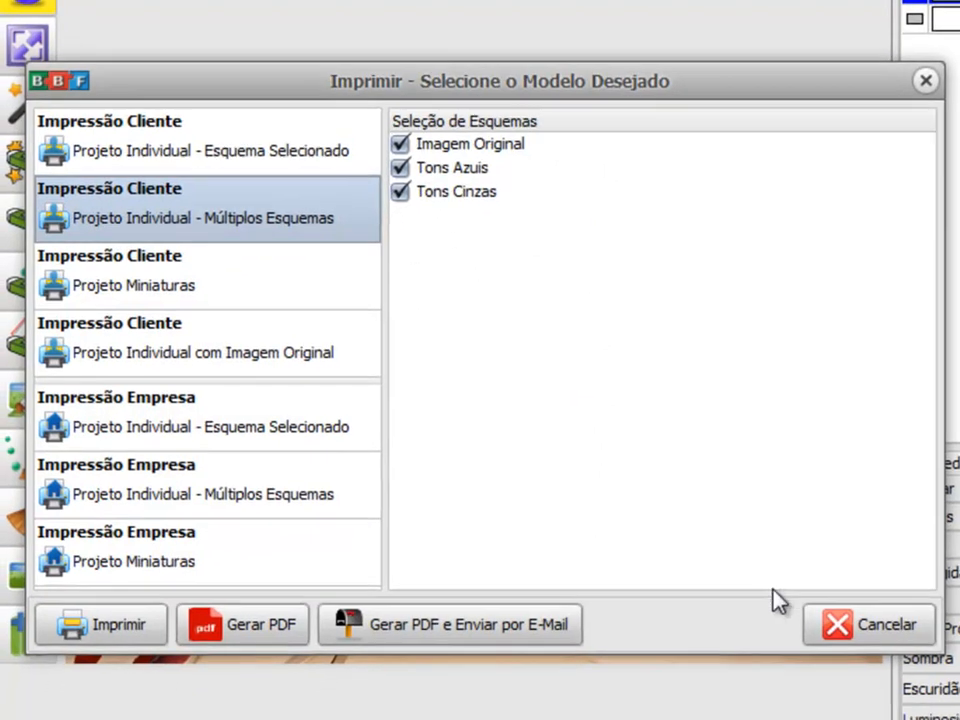
pyautogui.click(838, 637)
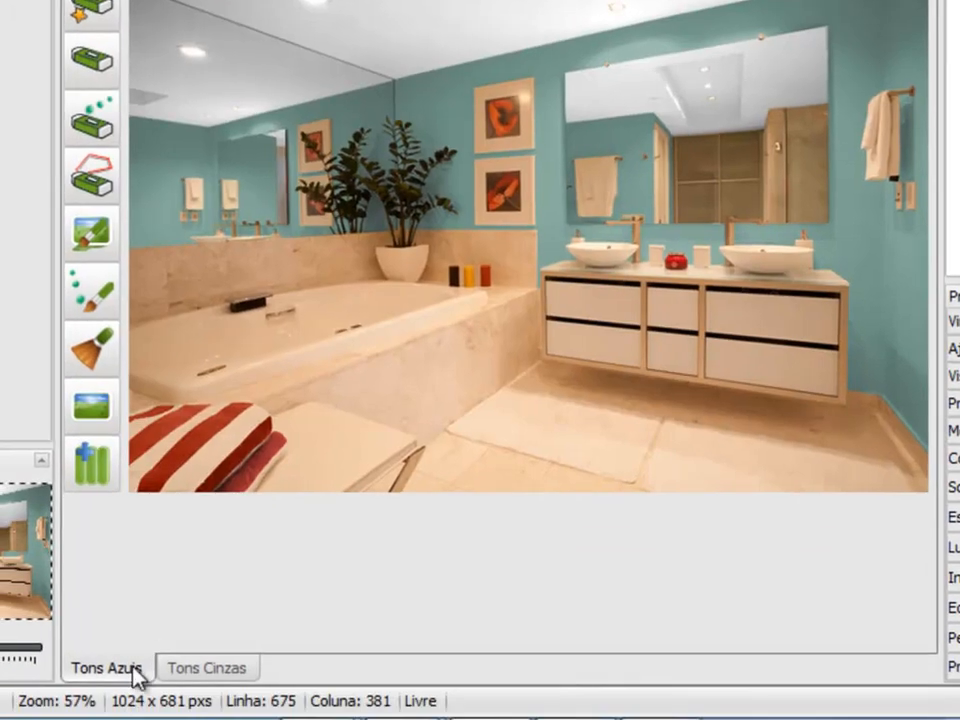
# Step: View the Tons Cinzas and Tons Azuis color schemes and check the scheme management options without applying any
pyautogui.click(218, 668)
pyautogui.click(124, 671)
pyautogui.rightClick(132, 676)
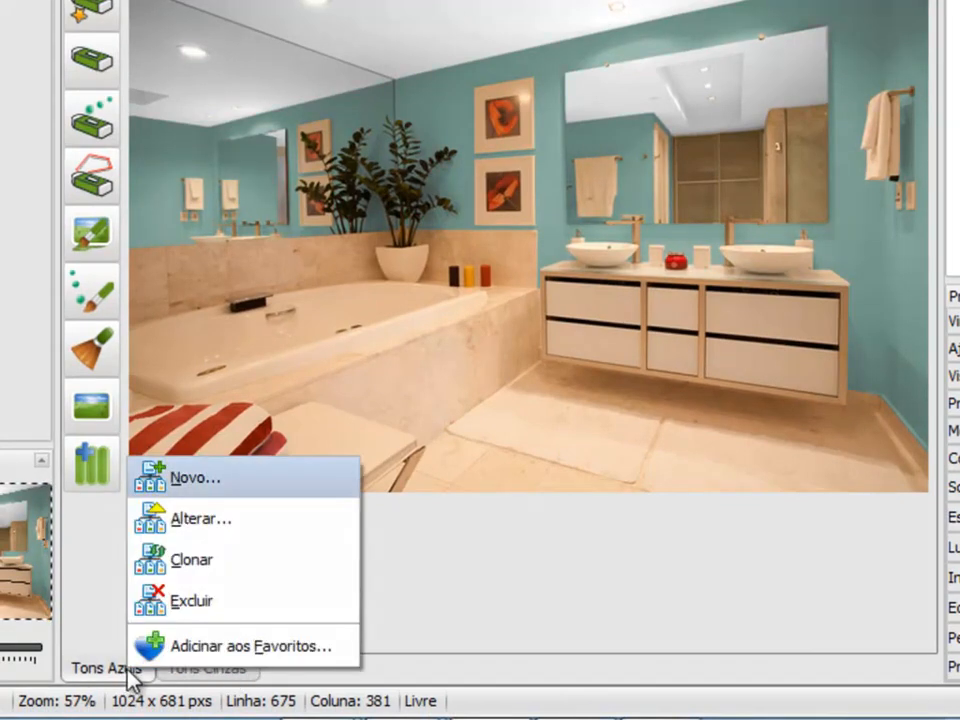
pyautogui.click(384, 306)
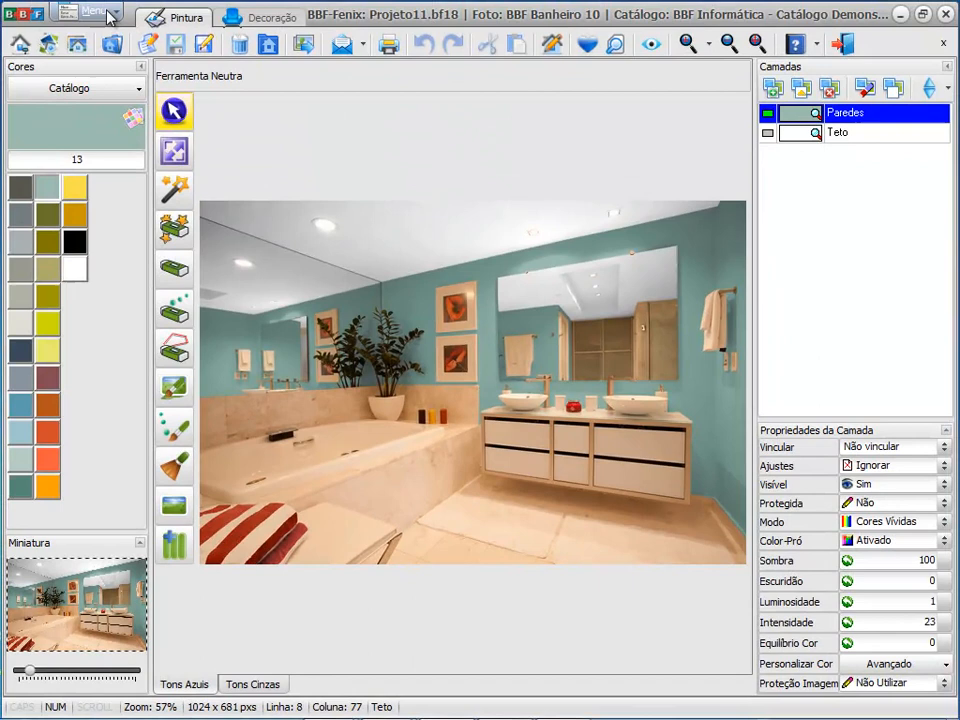
# Step: Generate a print preview with the client model Projeto Individual - Múltiplos Esquemas, including Imagem Original, Tons Azuis and Tons Cinzas
pyautogui.click(100, 11)
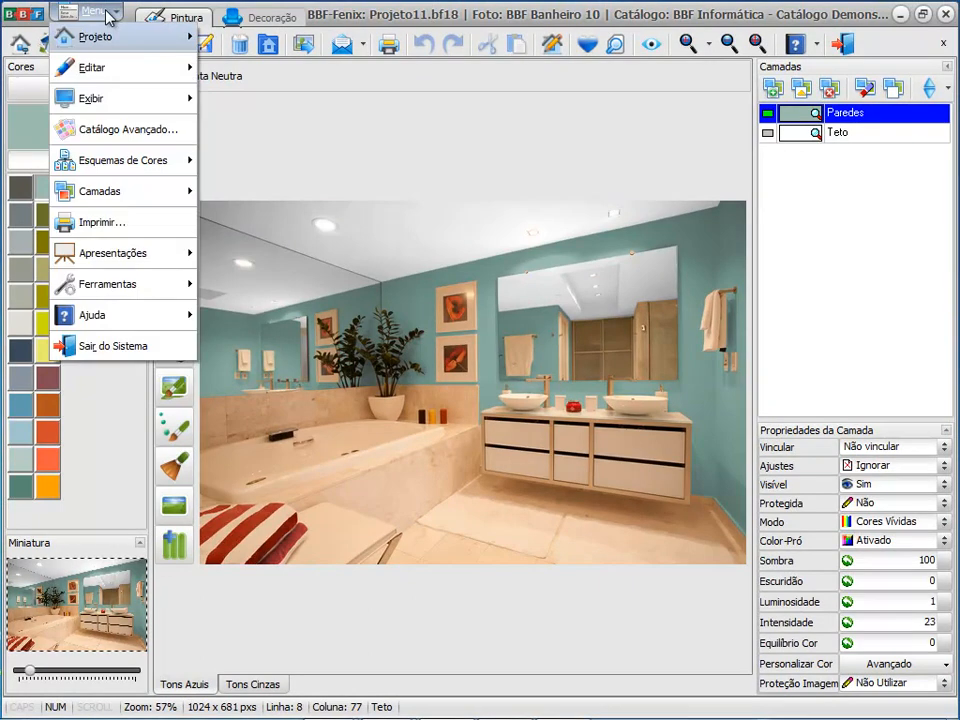
pyautogui.click(101, 221)
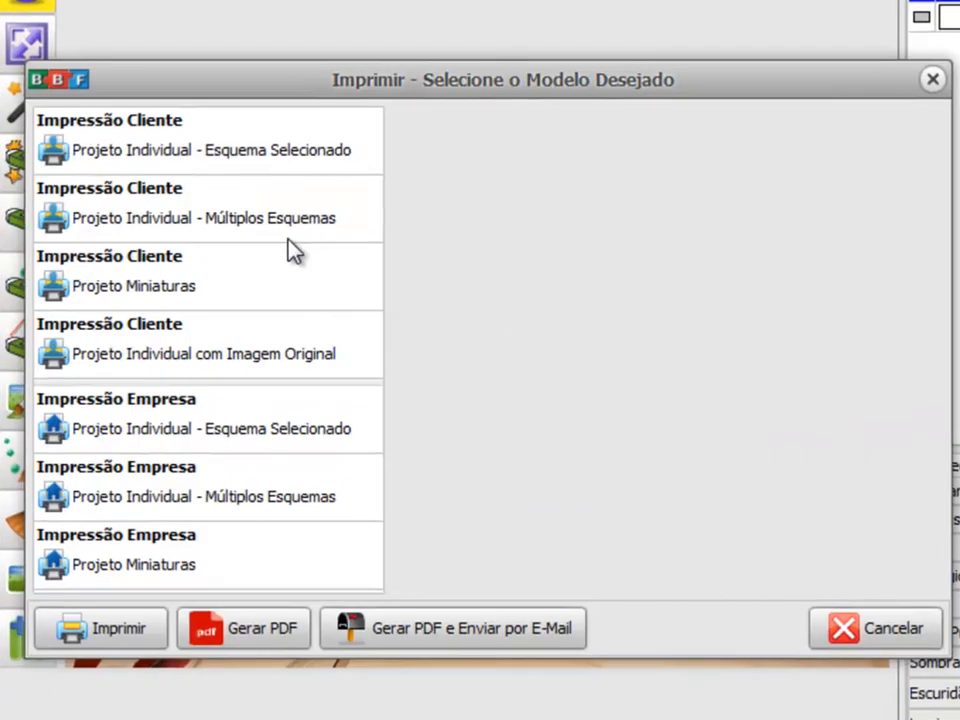
pyautogui.click(262, 264)
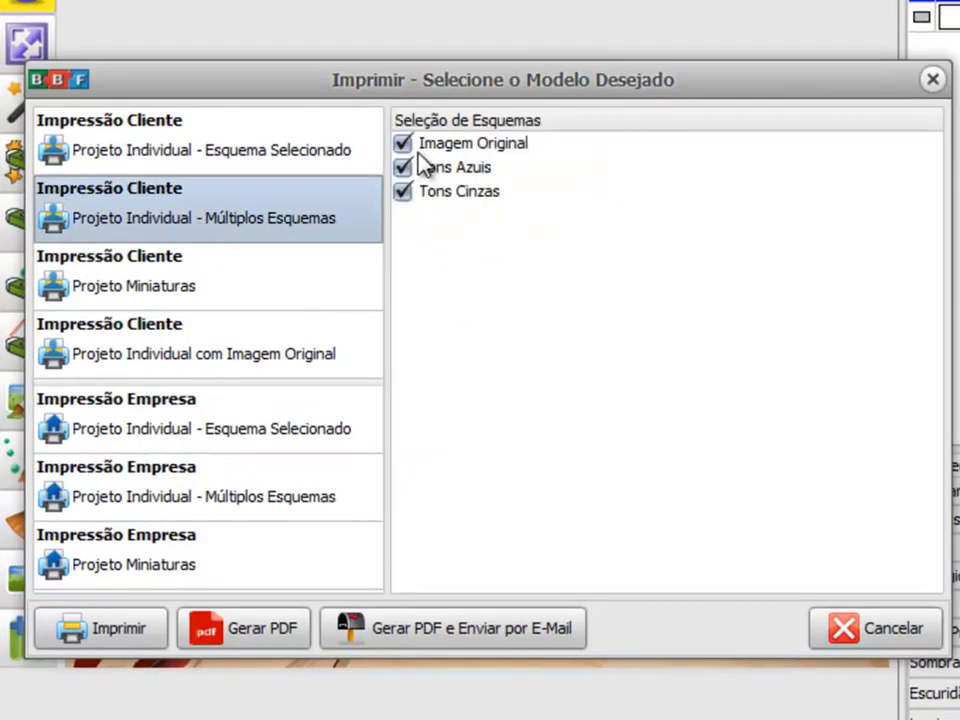
pyautogui.click(403, 146)
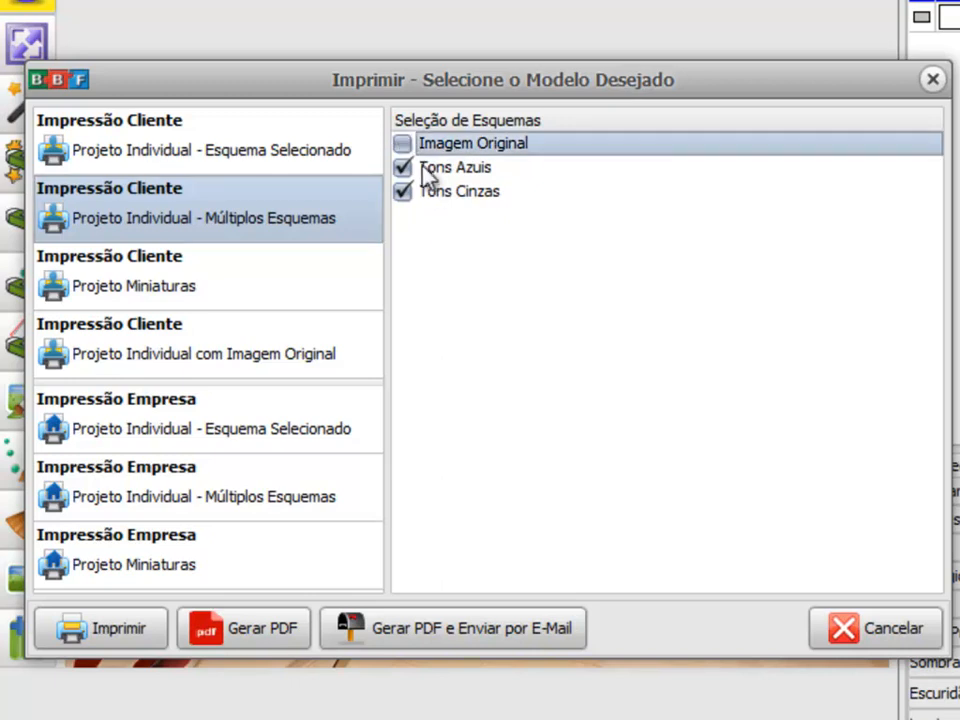
pyautogui.click(403, 146)
pyautogui.click(404, 146)
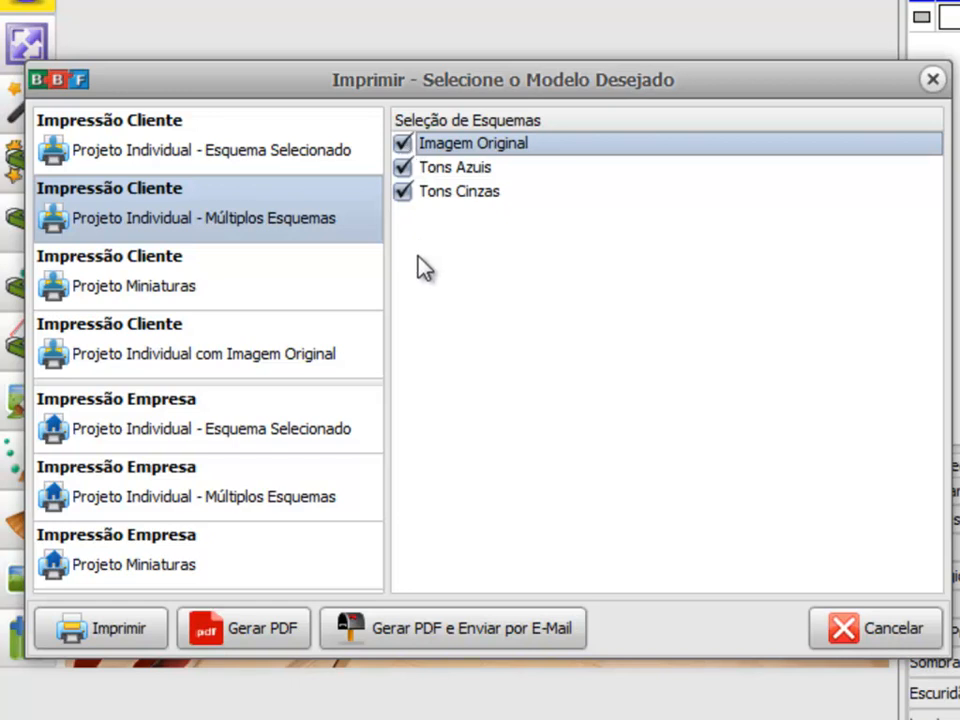
pyautogui.click(116, 628)
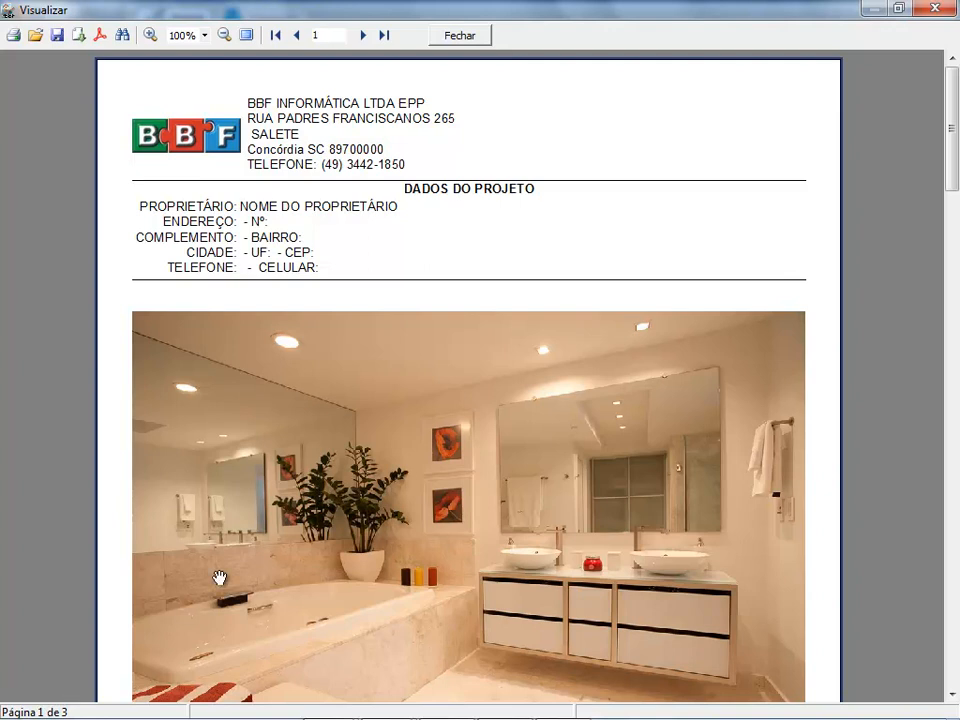
# Step: Review each scheme's page in the multi-scheme preview, check the export formats and close the preview
pyautogui.scroll(-3, 189, 613)
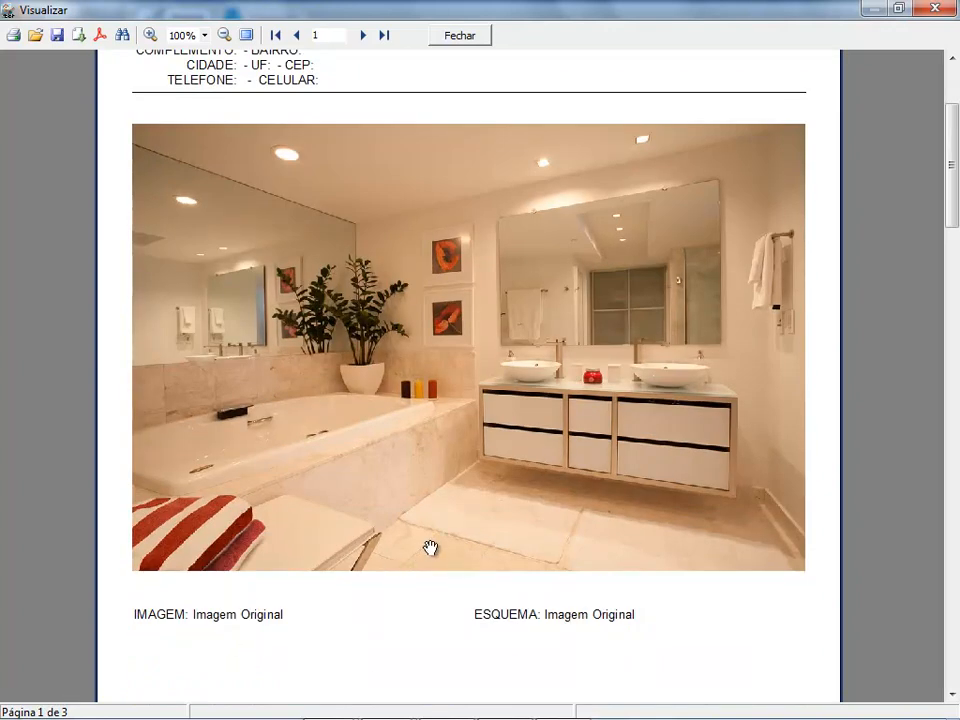
pyautogui.scroll(-15, 430, 548)
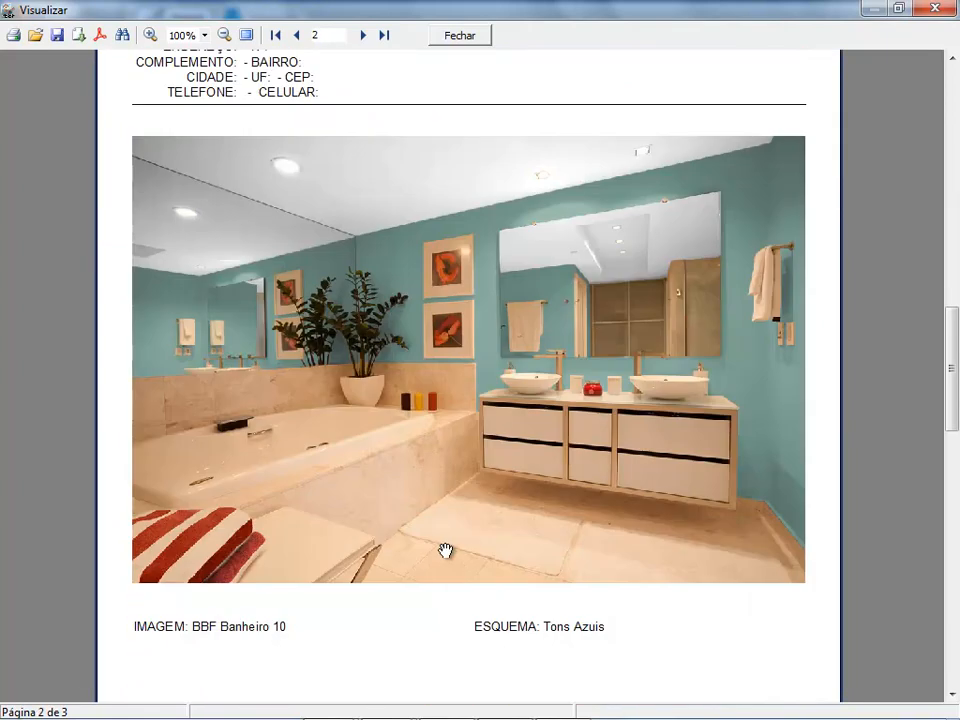
pyautogui.scroll(-3, 497, 407)
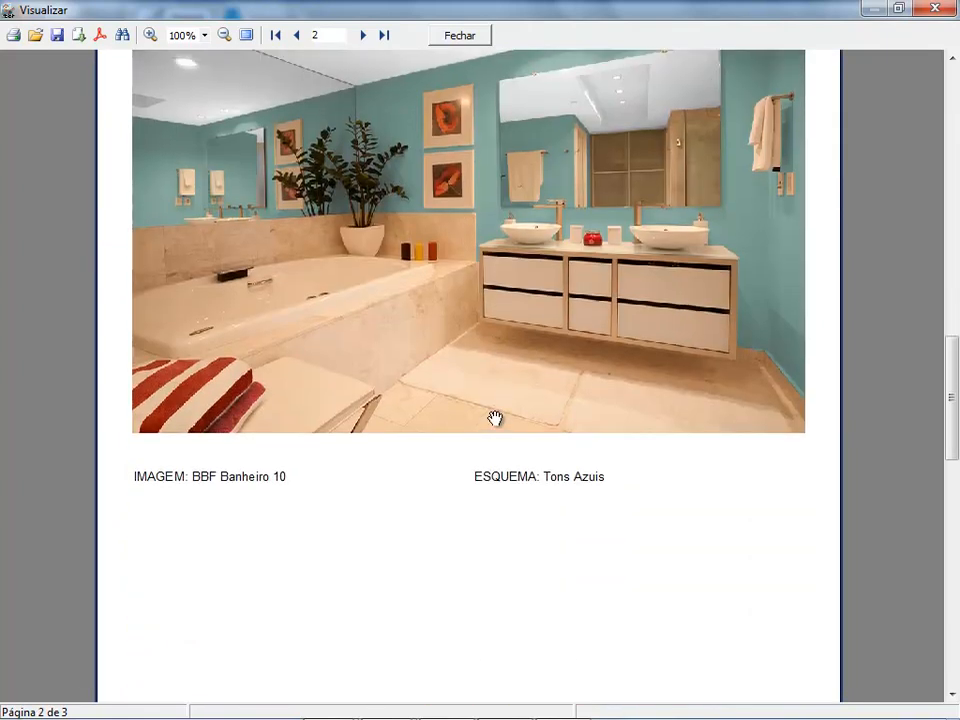
pyautogui.scroll(-15, 495, 418)
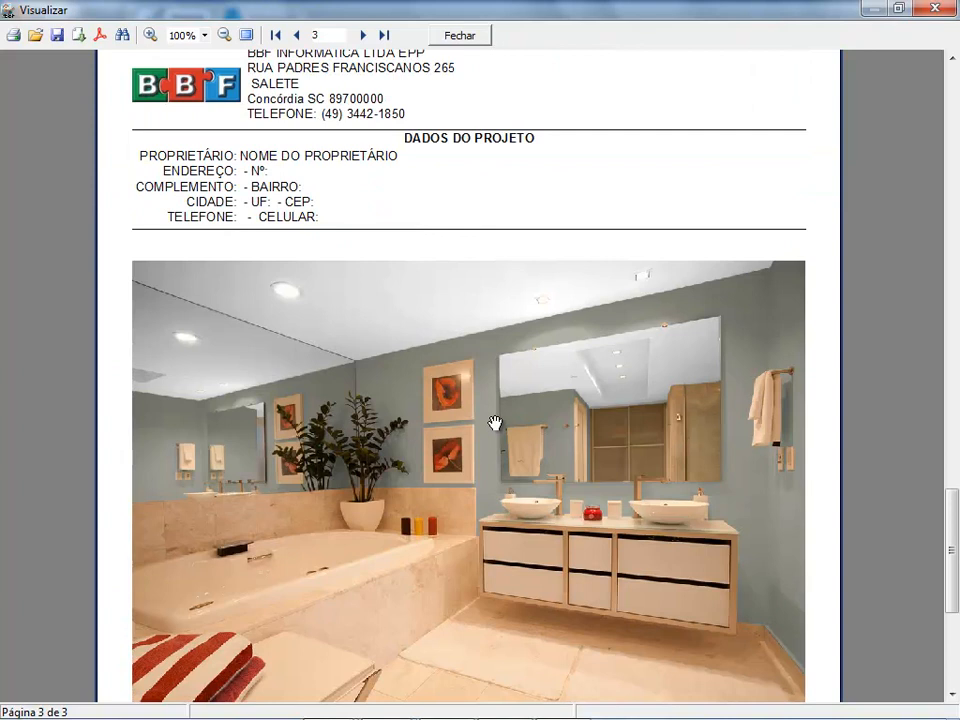
pyautogui.scroll(-3, 495, 421)
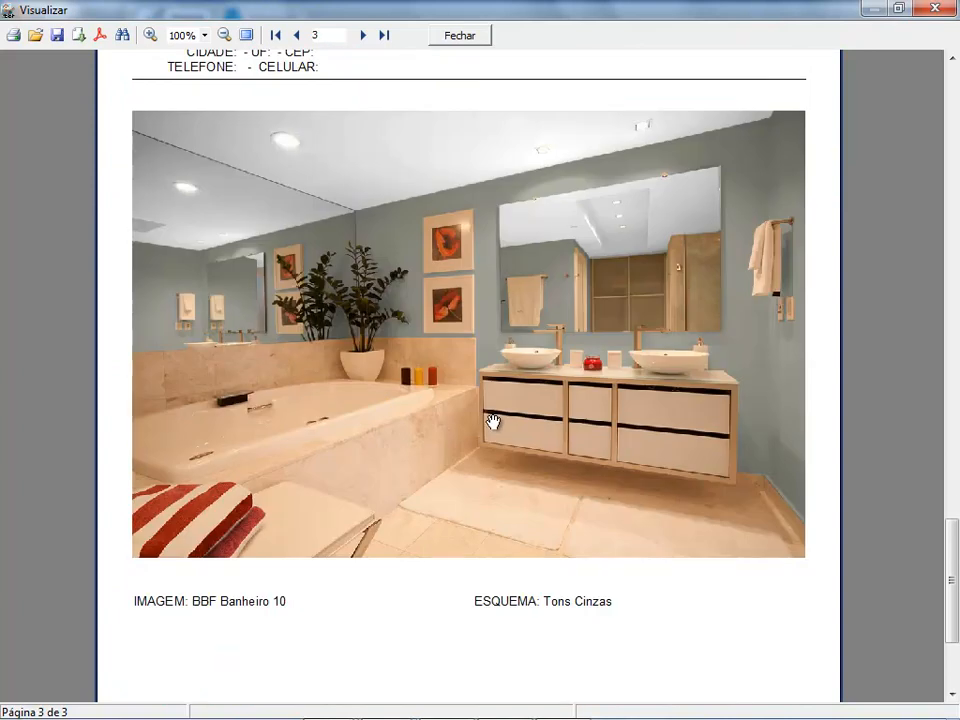
pyautogui.scroll(17, 493, 421)
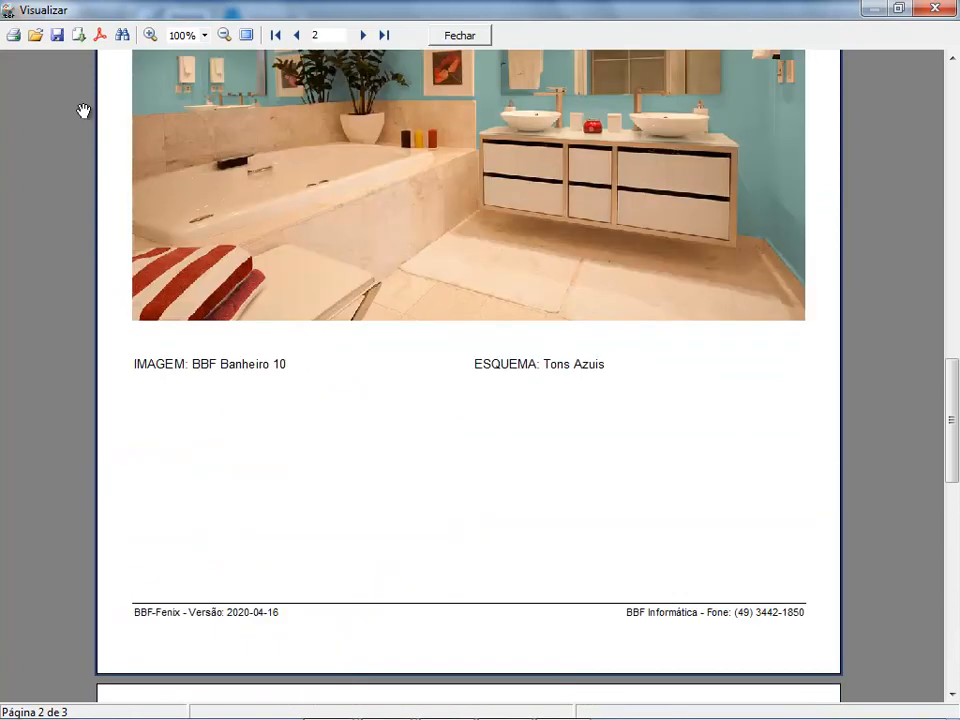
pyautogui.click(79, 40)
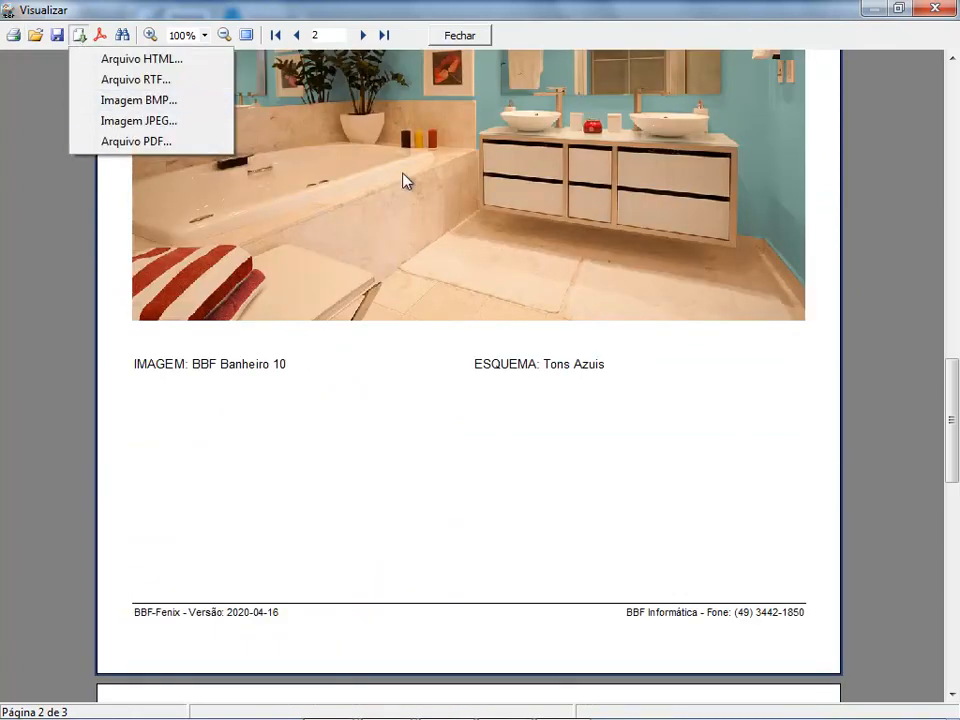
pyautogui.click(467, 40)
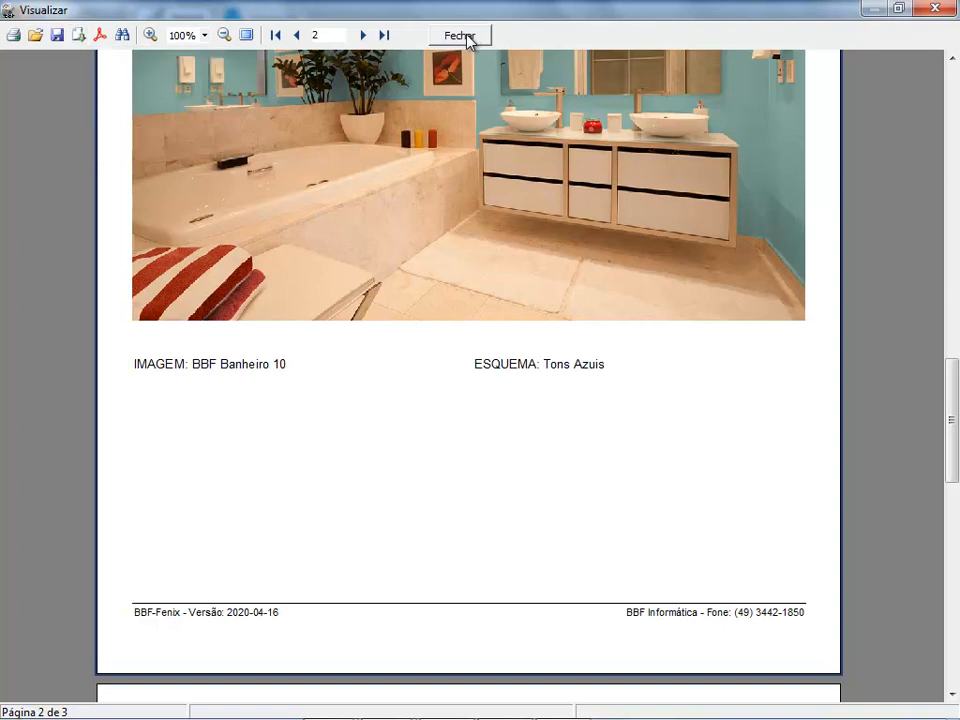
pyautogui.click(462, 40)
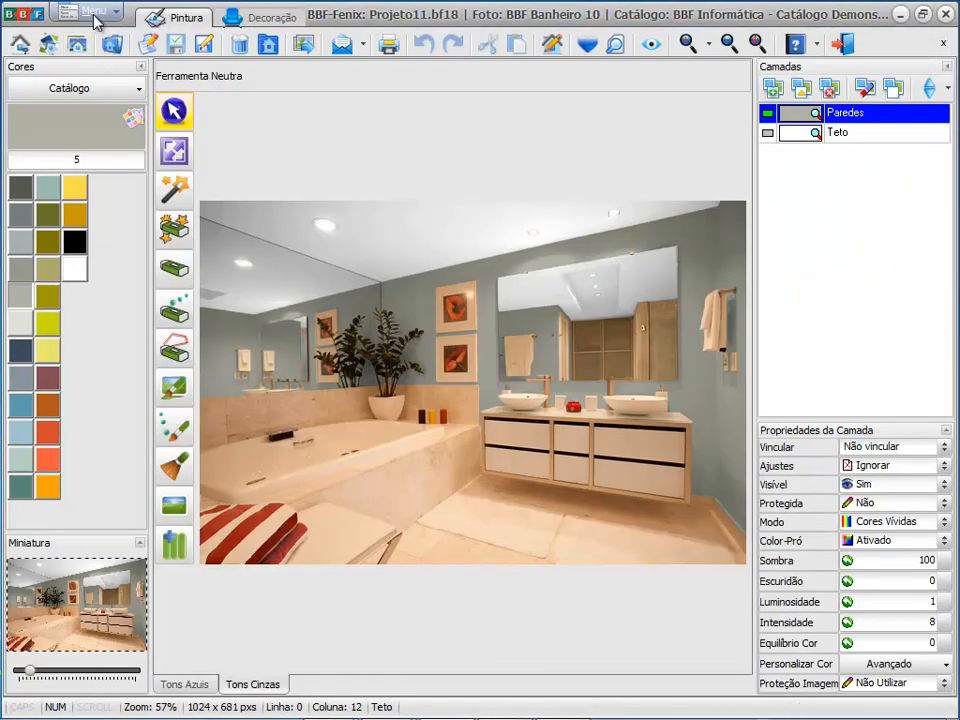
# Step: Generate a print preview with the client model Projeto Miniaturas, including Imagem Original, Tons Azuis and Tons Cinzas
pyautogui.click(93, 14)
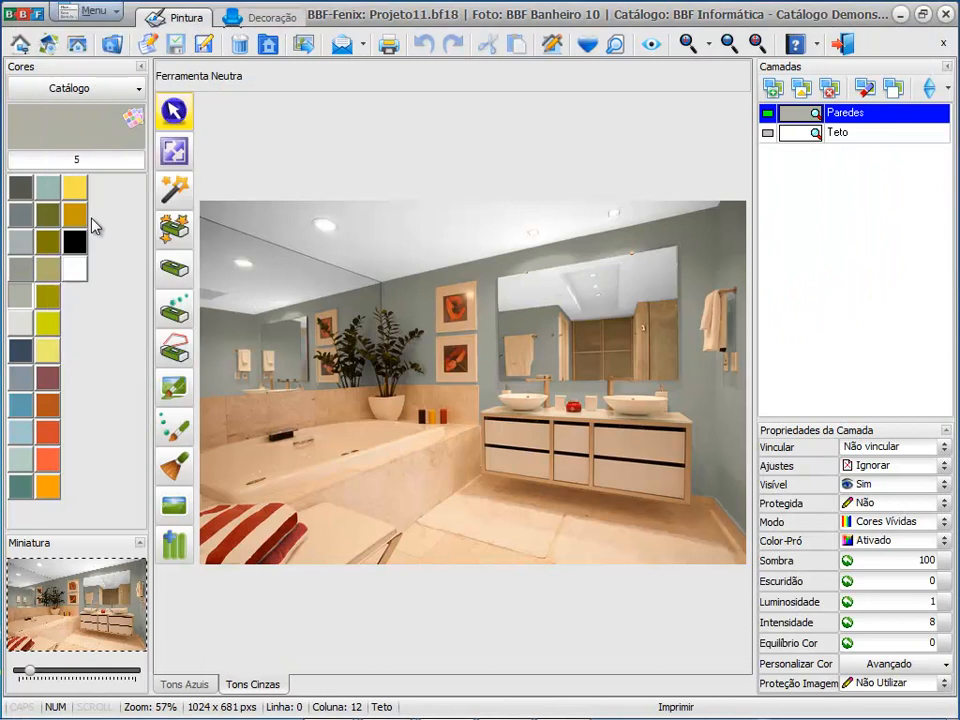
pyautogui.click(66, 221)
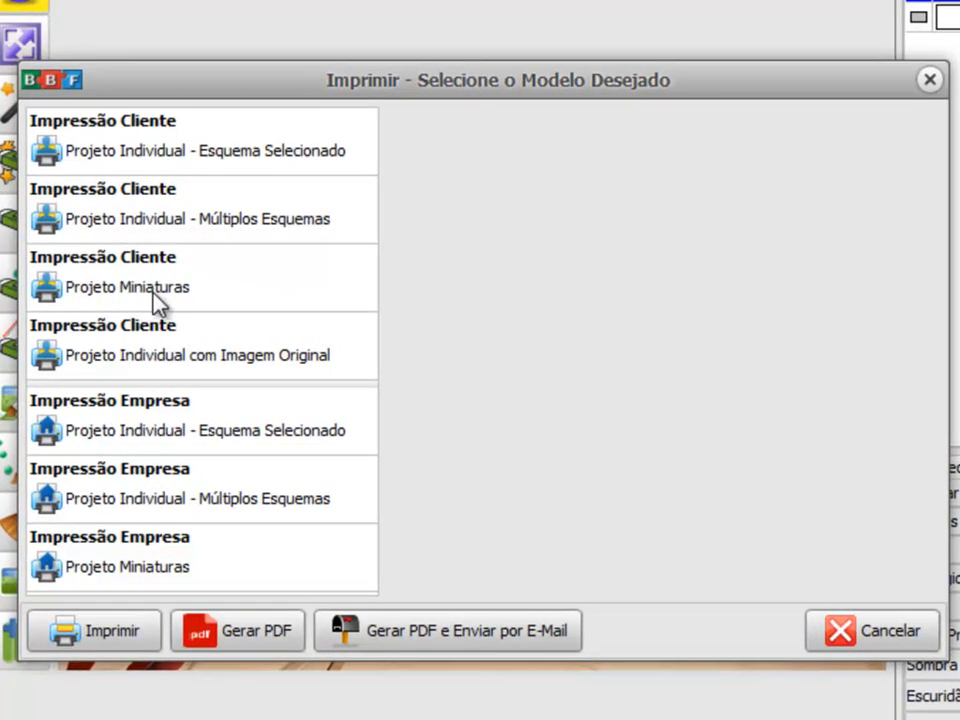
pyautogui.click(123, 215)
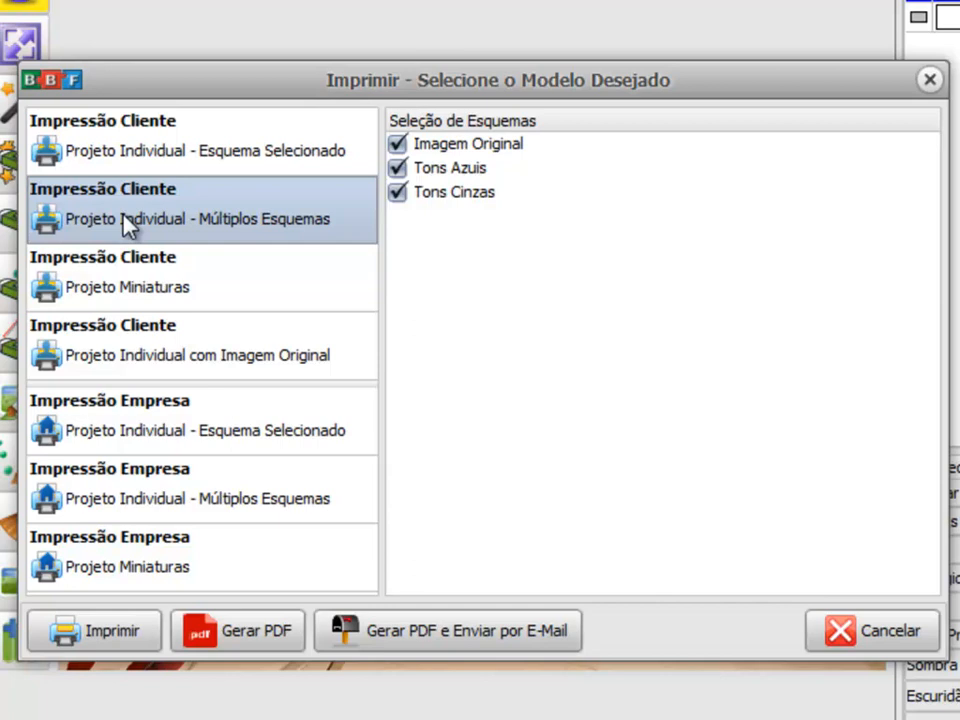
pyautogui.click(127, 287)
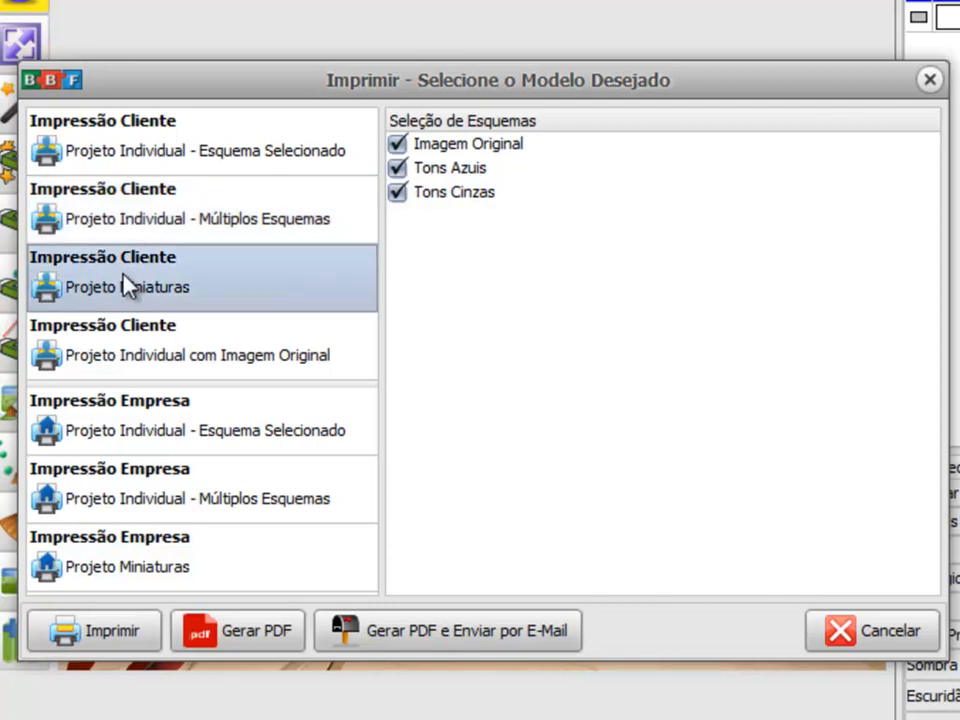
pyautogui.click(135, 626)
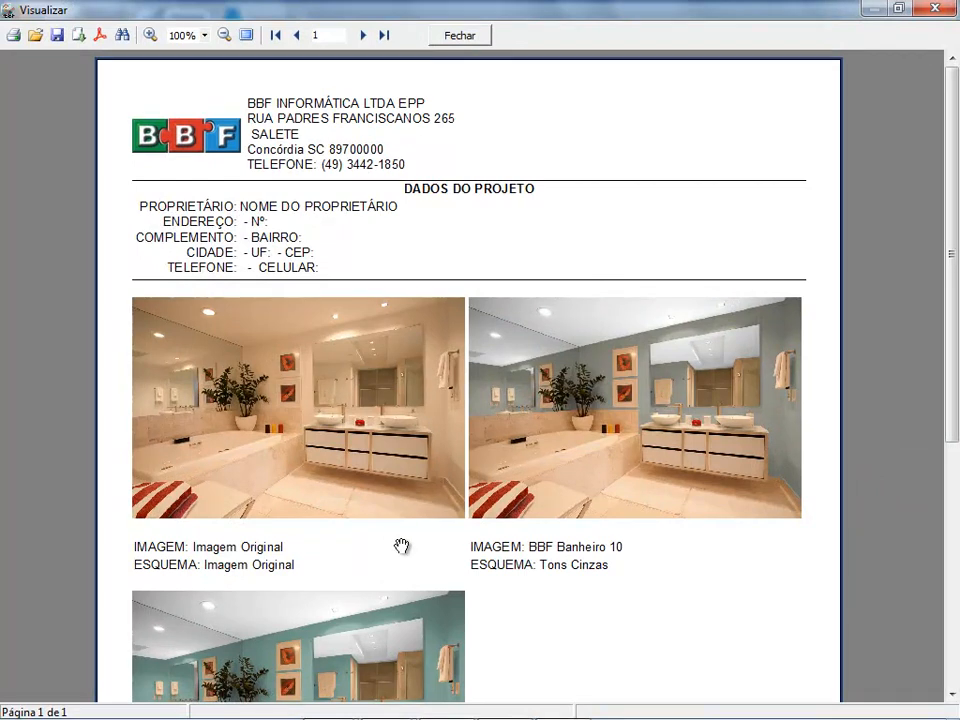
# Step: Review the miniatures page with its image and scheme captions and close the preview
pyautogui.moveTo(394, 546); pyautogui.dragTo(395, 472)
pyautogui.moveTo(321, 506); pyautogui.dragTo(268, 409)
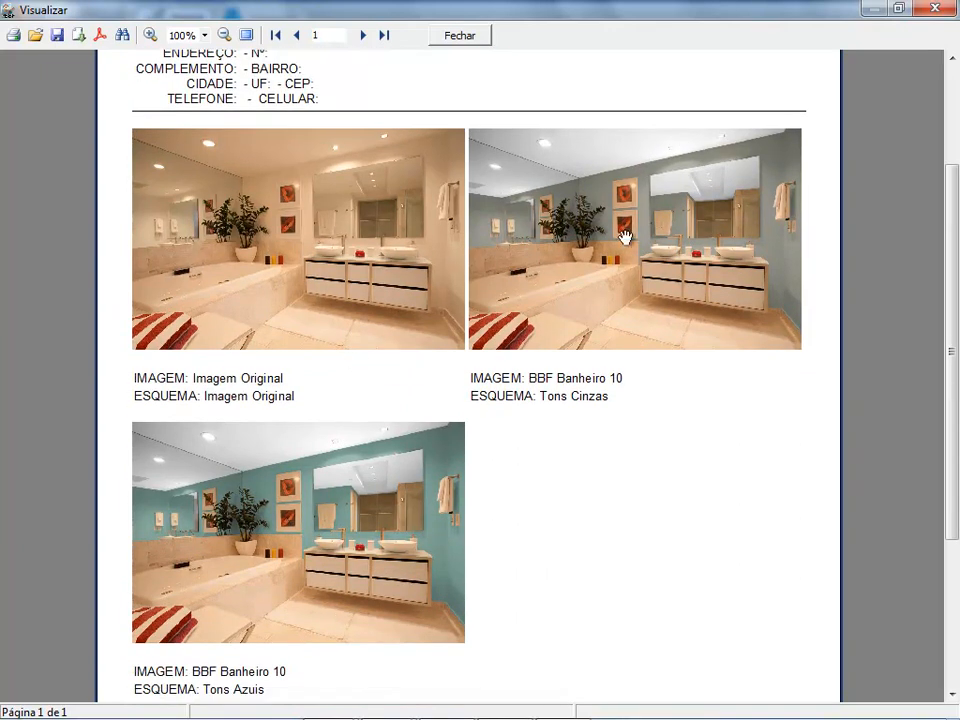
pyautogui.moveTo(257, 394); pyautogui.dragTo(274, 433)
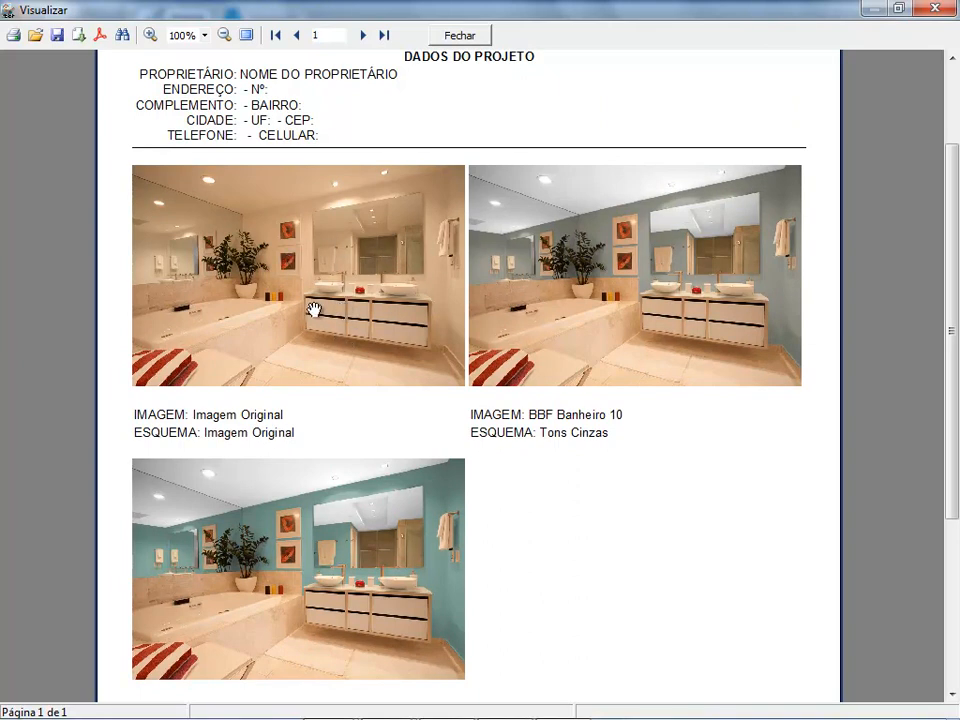
pyautogui.scroll(-1, 421, 442)
pyautogui.scroll(-1, 421, 442)
pyautogui.scroll(3, 330, 499)
pyautogui.scroll(-3, 336, 491)
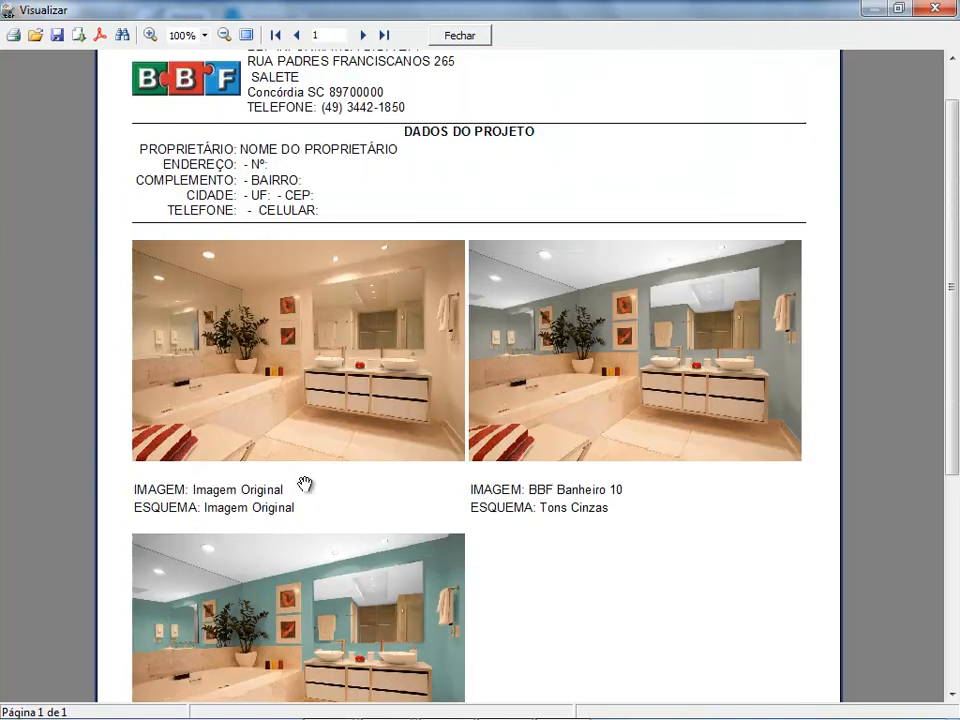
pyautogui.scroll(3, 304, 484)
pyautogui.click(458, 36)
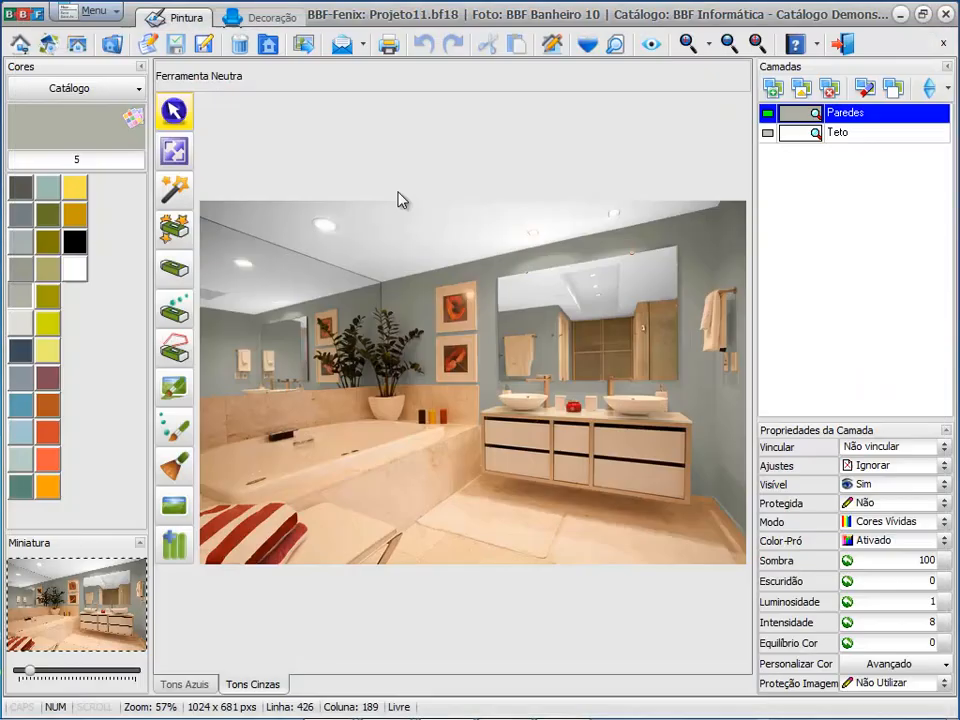
# Step: Generate a print preview with the client model Projeto Individual com Imagem Original
pyautogui.click(100, 12)
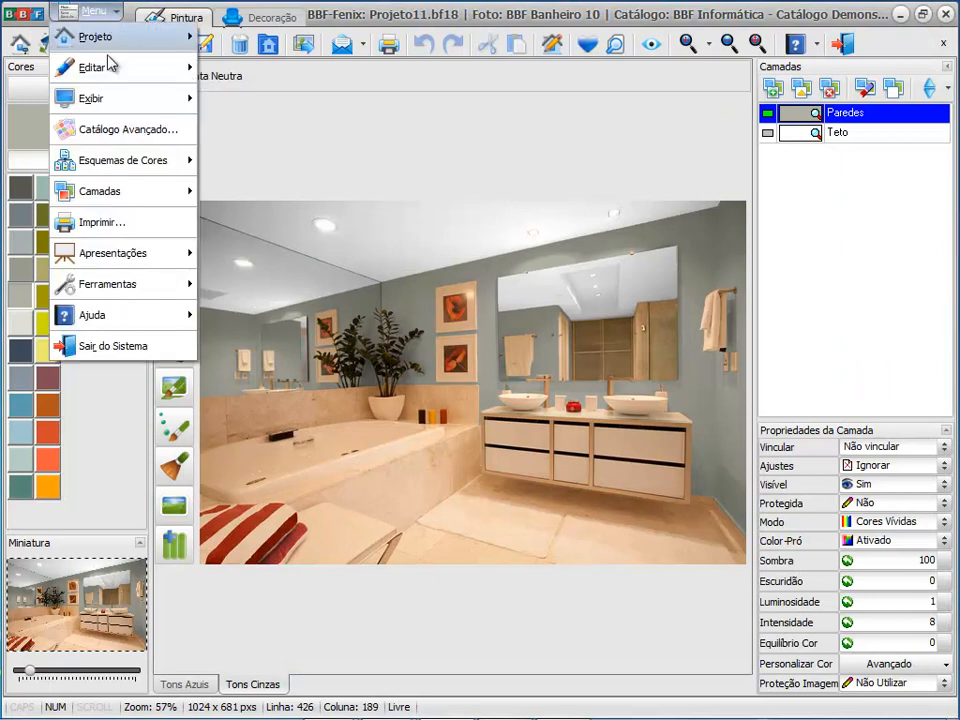
pyautogui.click(139, 221)
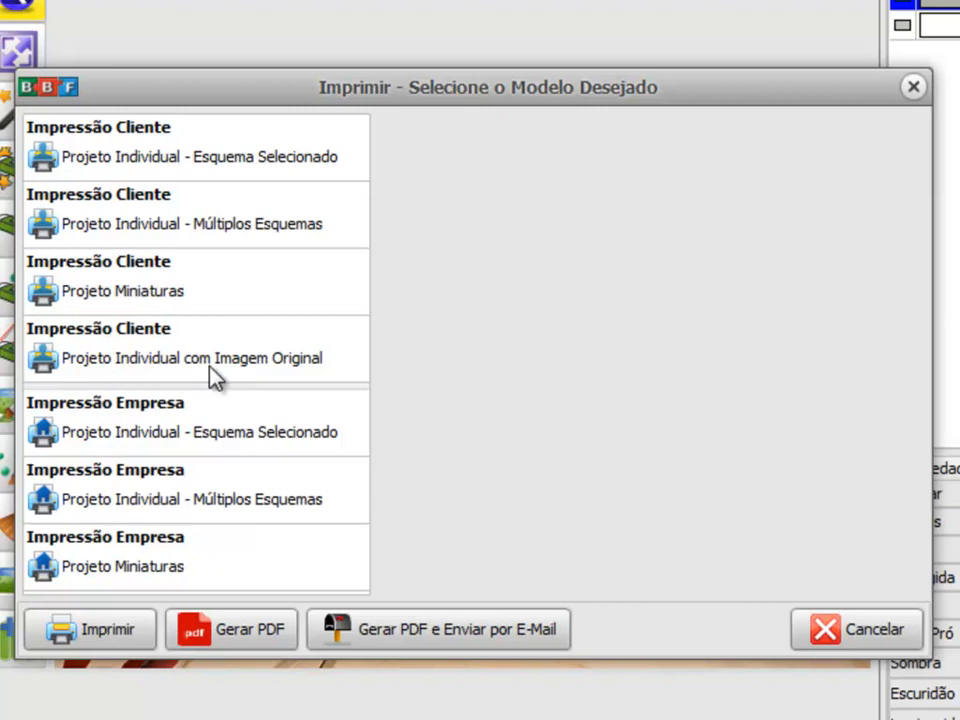
pyautogui.click(167, 366)
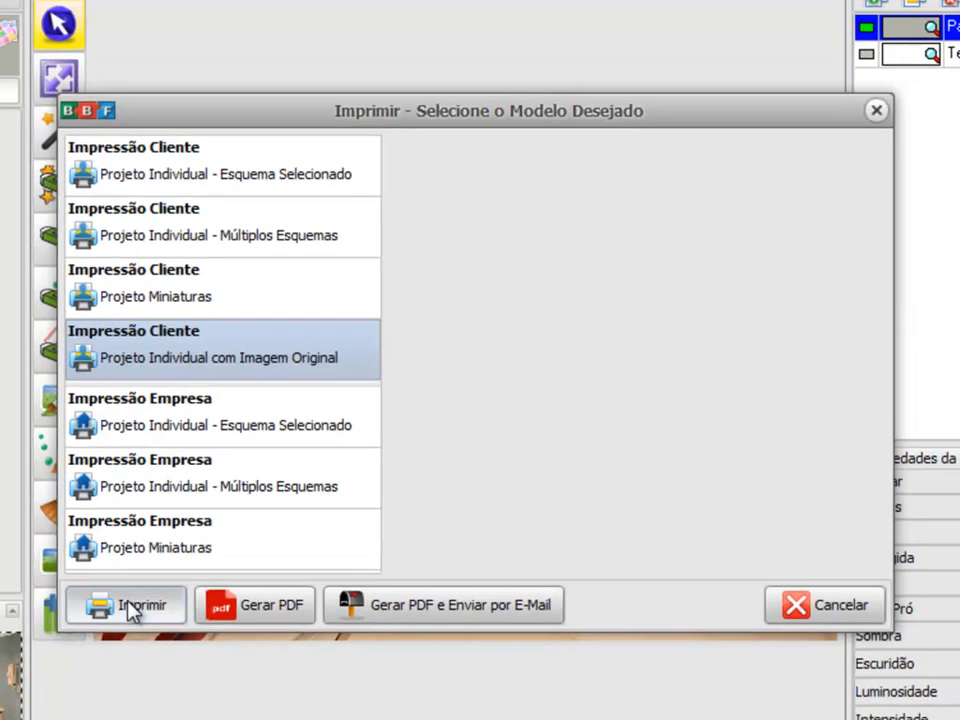
pyautogui.click(95, 633)
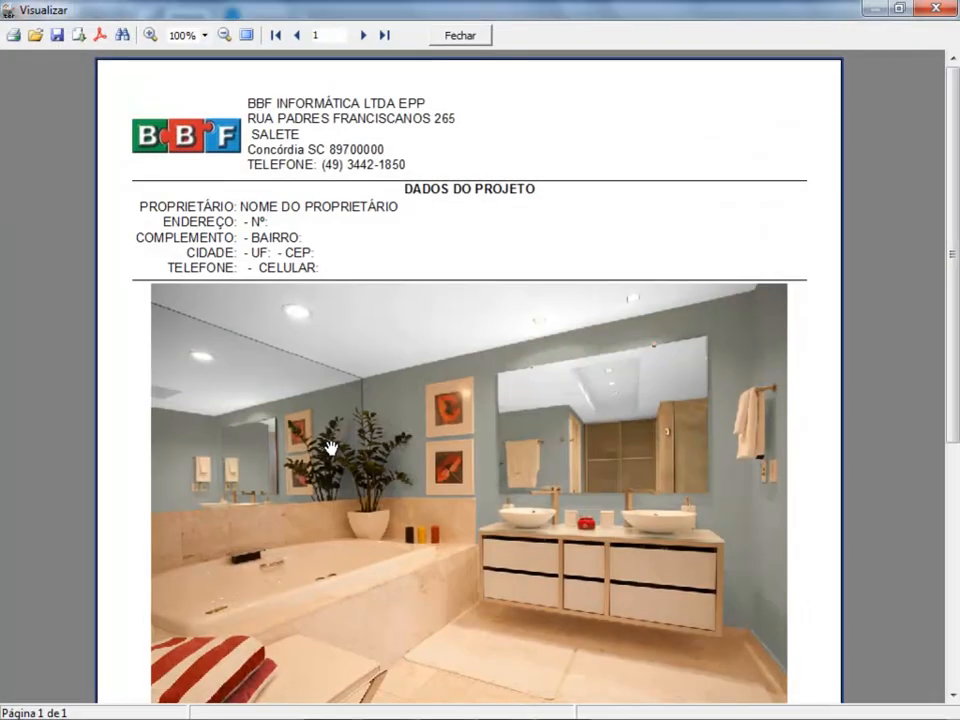
# Step: Review the page down to the original image before simulation, check the export formats and close the preview
pyautogui.scroll(-3, 329, 440)
pyautogui.scroll(4, 329, 442)
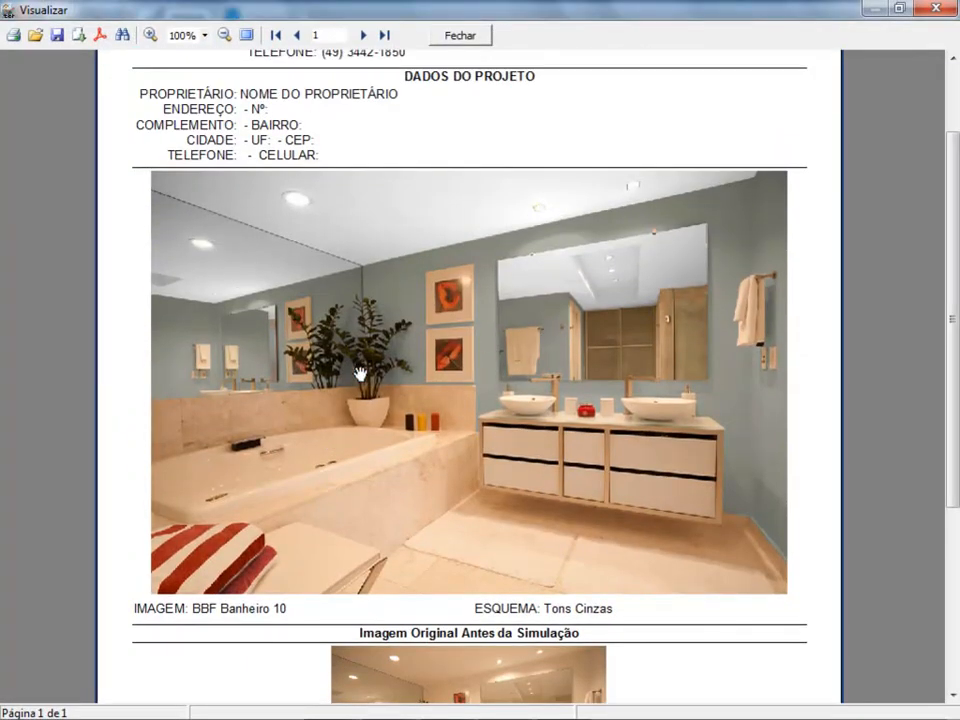
pyautogui.moveTo(419, 513); pyautogui.dragTo(444, 241)
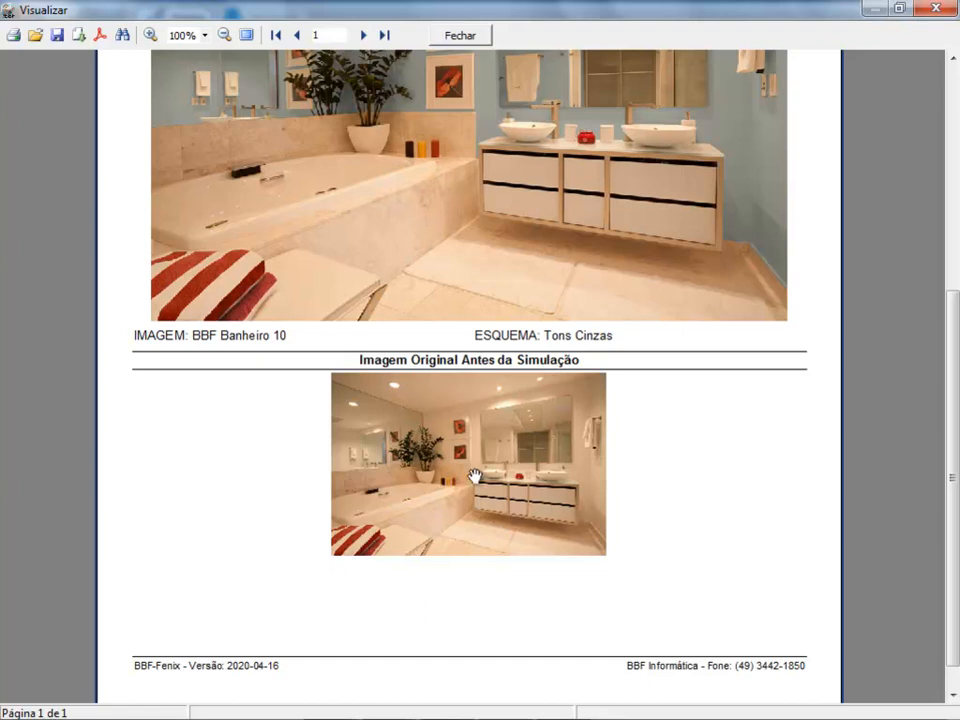
pyautogui.scroll(3, 430, 430)
pyautogui.scroll(5, 450, 163)
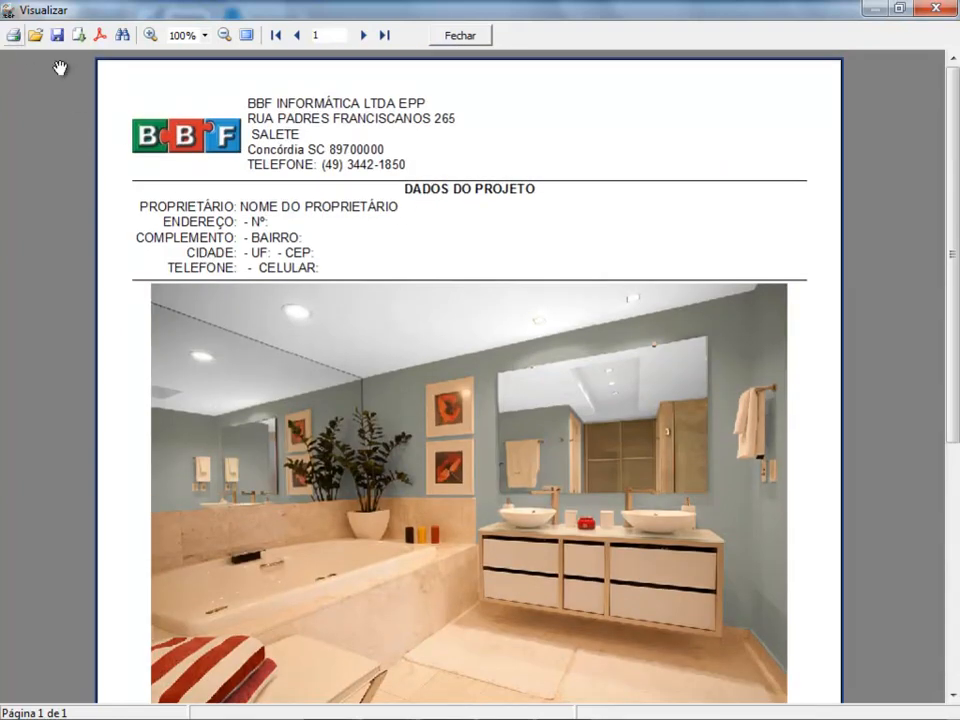
pyautogui.click(79, 37)
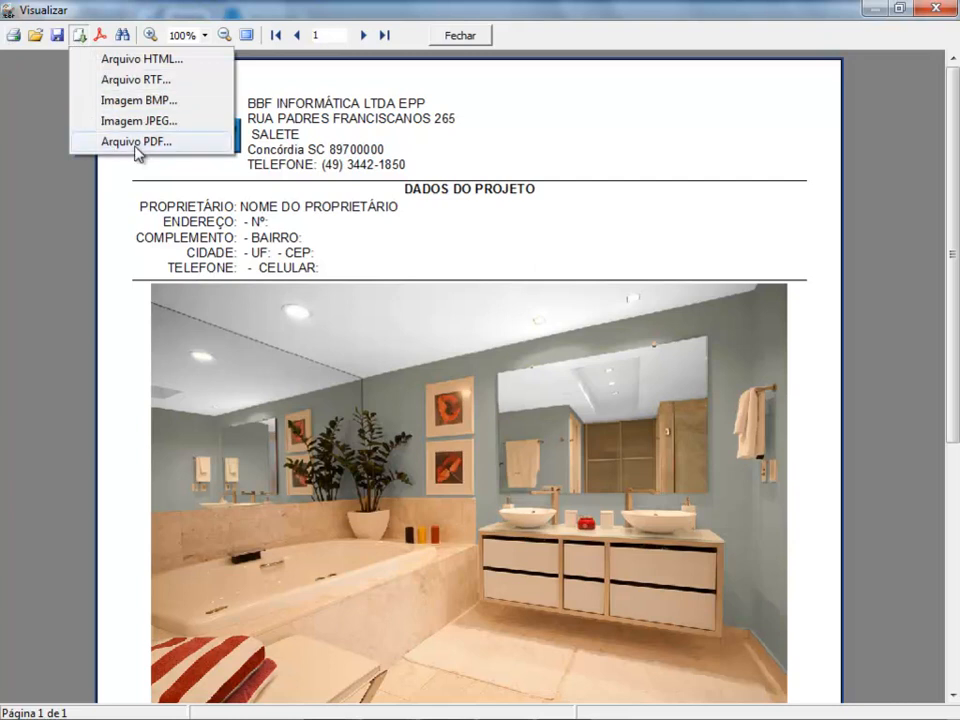
pyautogui.click(459, 38)
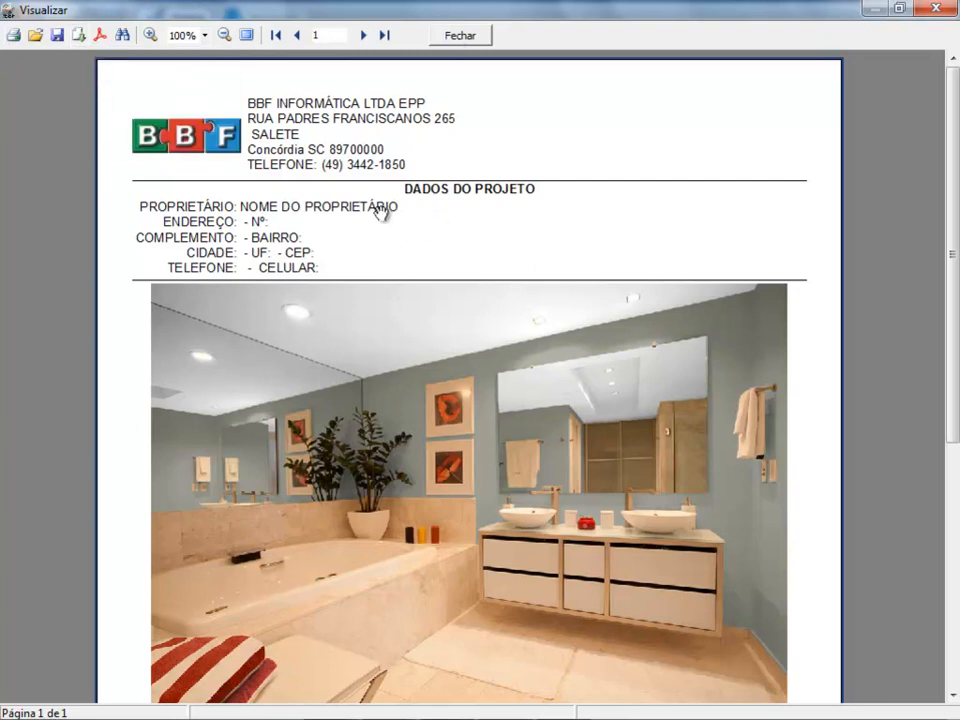
pyautogui.click(459, 36)
# Step: Generate a print preview with the company model (Impressão Empresa) Projeto Individual - Esquema Selecionado
pyautogui.click(90, 13)
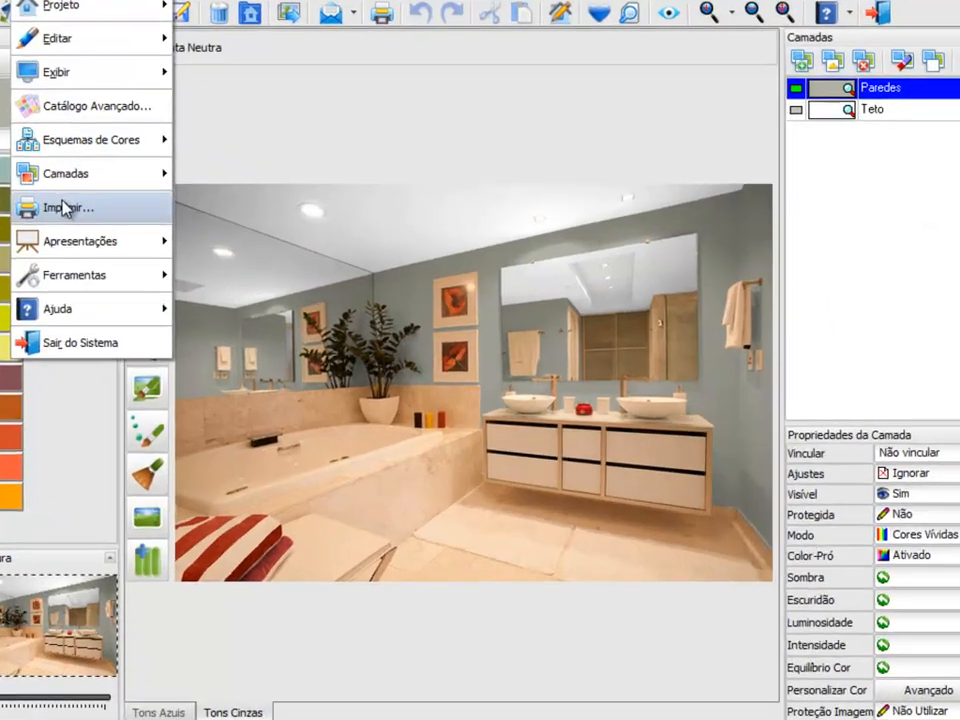
pyautogui.click(102, 222)
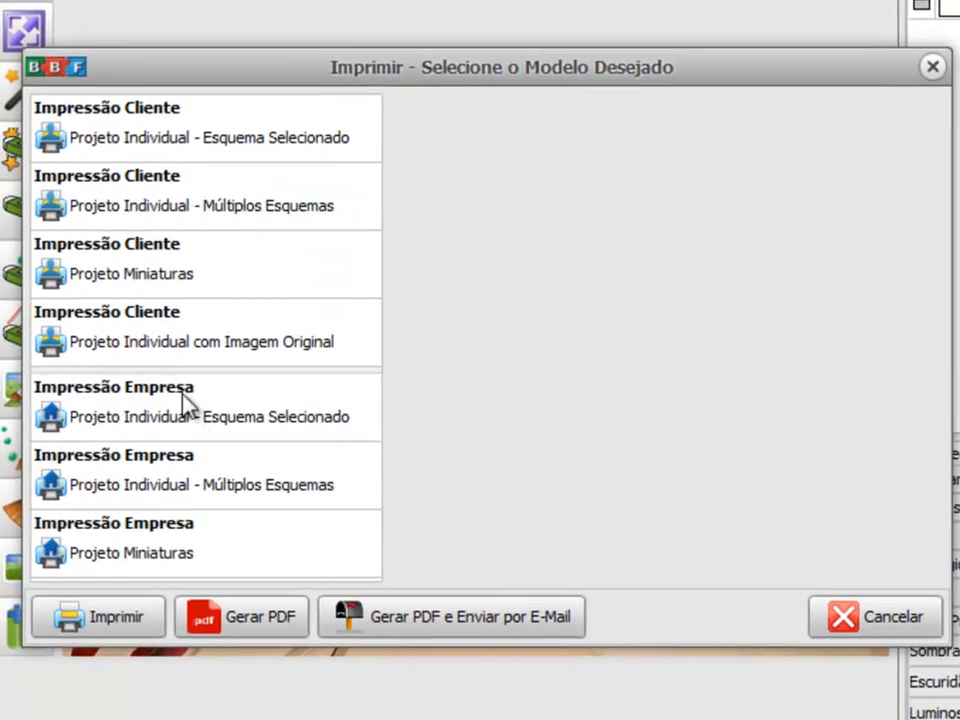
pyautogui.click(119, 420)
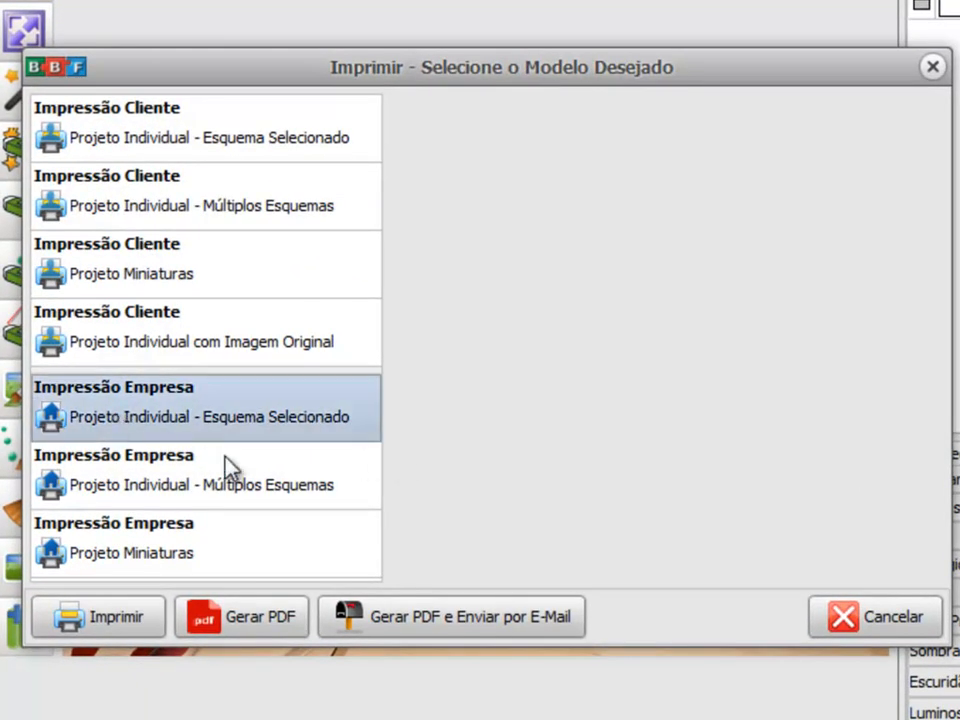
pyautogui.click(124, 627)
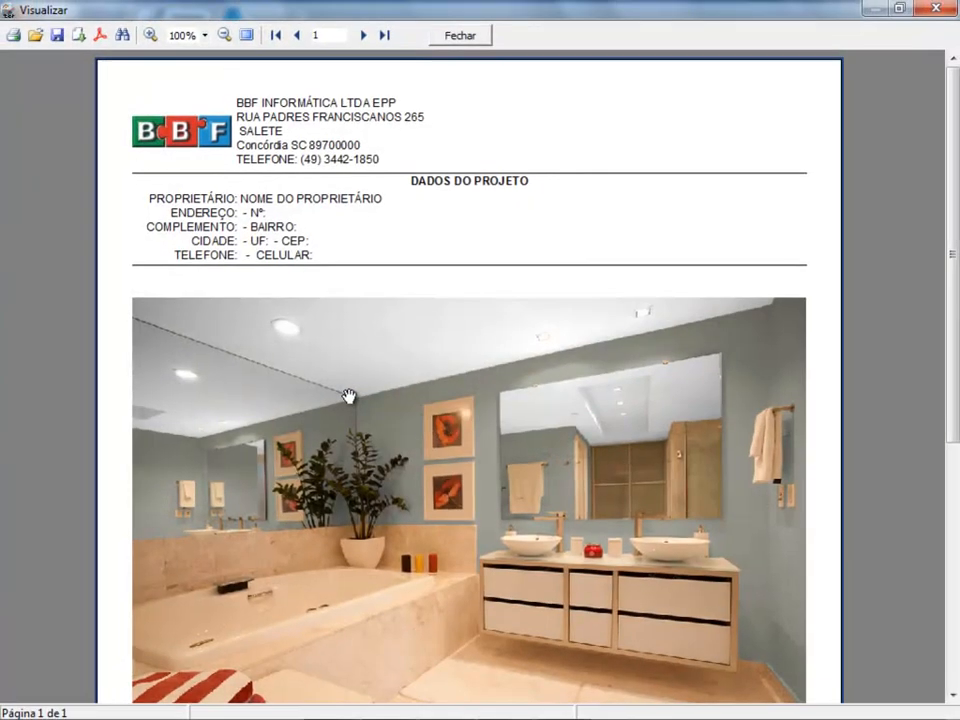
# Step: Examine the company preview's painted image and the layer list with its catalog and color references, and close the preview
pyautogui.moveTo(366, 497)
pyautogui.mouseDown()
pyautogui.moveTo(369, 418)
pyautogui.moveTo(369, 485)
pyautogui.mouseUp()
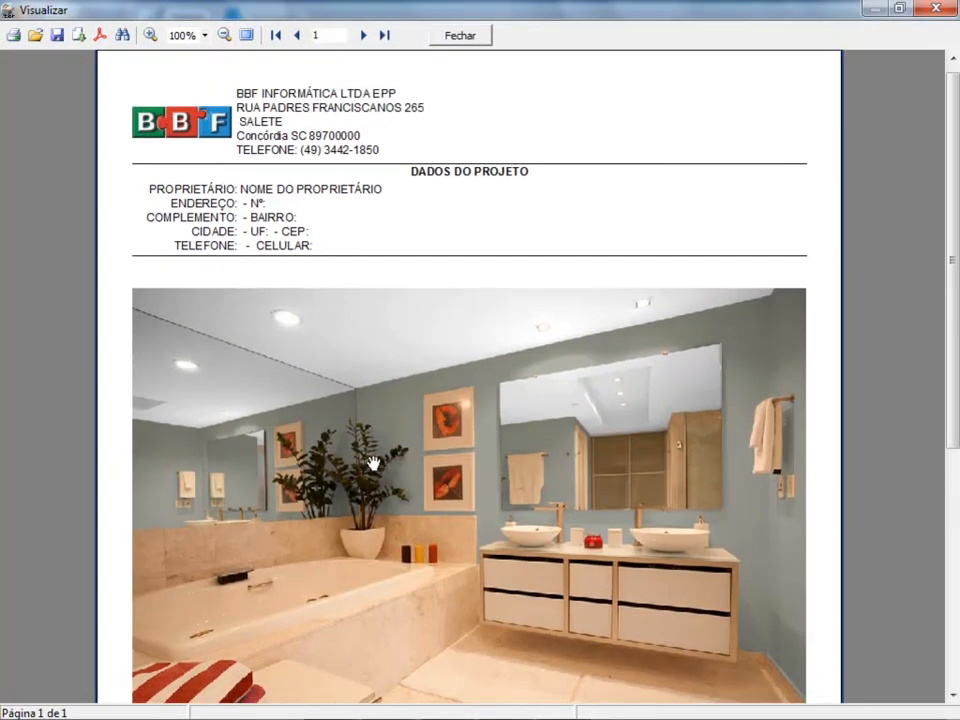
pyautogui.scroll(-6, 368, 463)
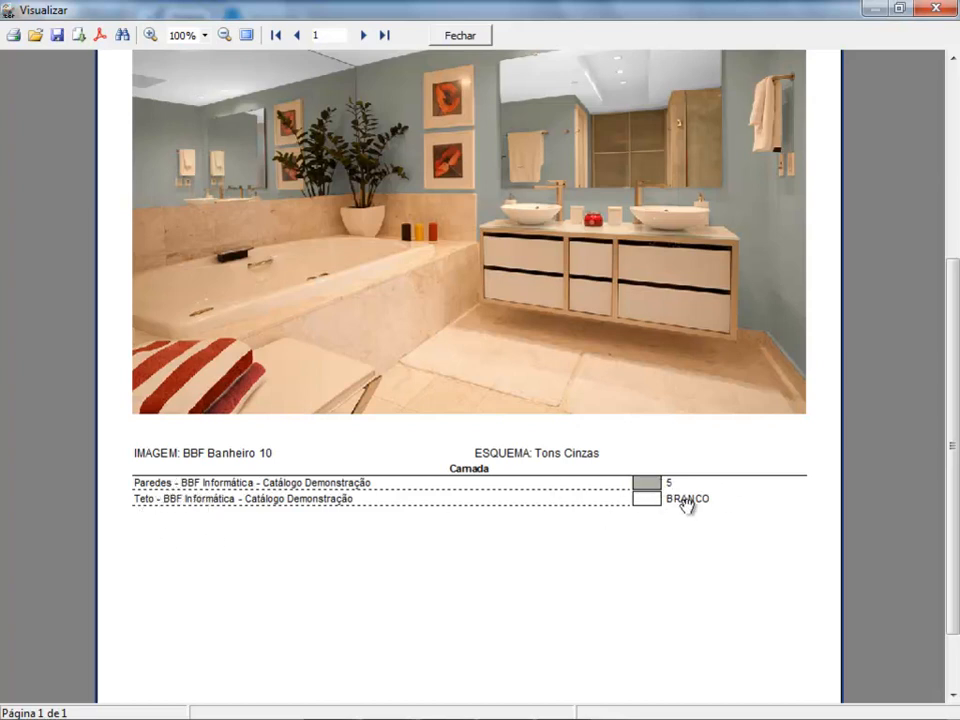
pyautogui.moveTo(438, 368); pyautogui.dragTo(429, 607)
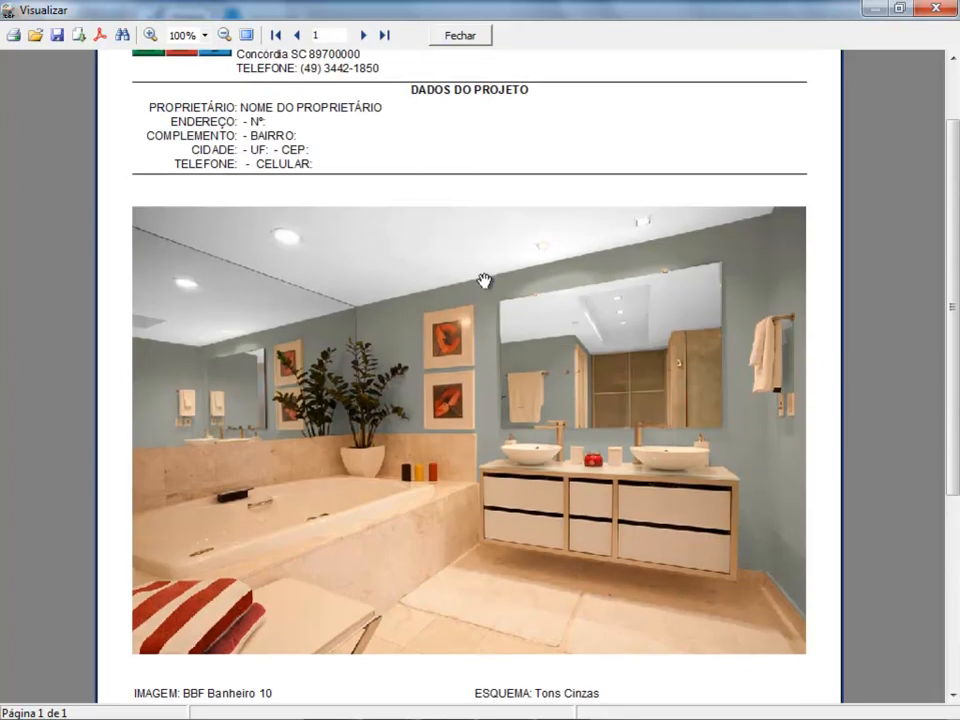
pyautogui.moveTo(404, 497); pyautogui.dragTo(424, 452)
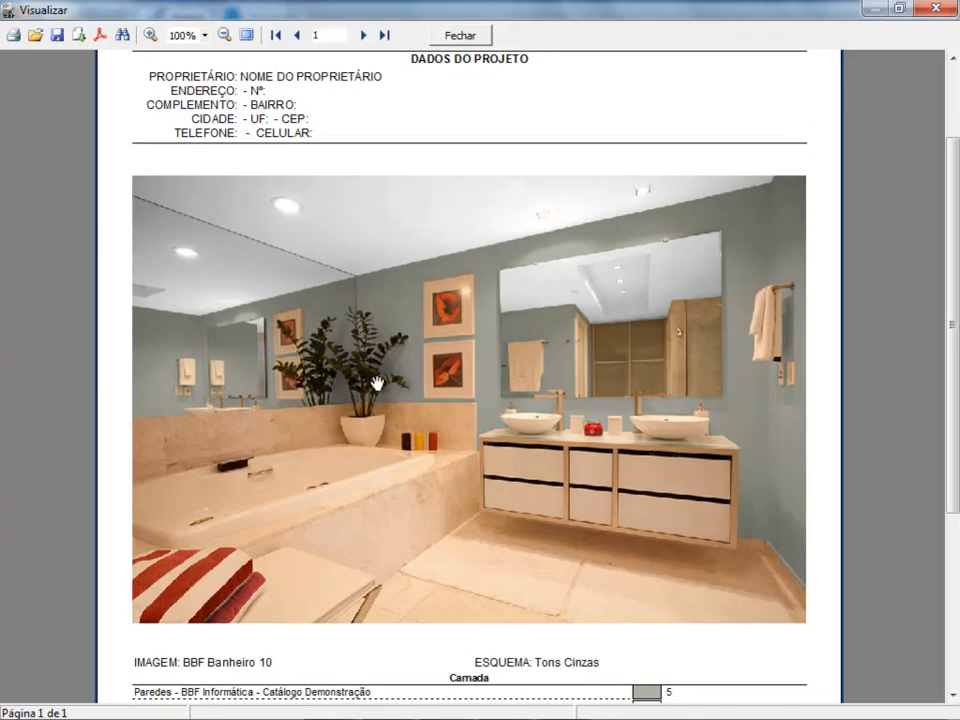
pyautogui.scroll(-1, 338, 458)
pyautogui.moveTo(338, 458); pyautogui.dragTo(360, 306)
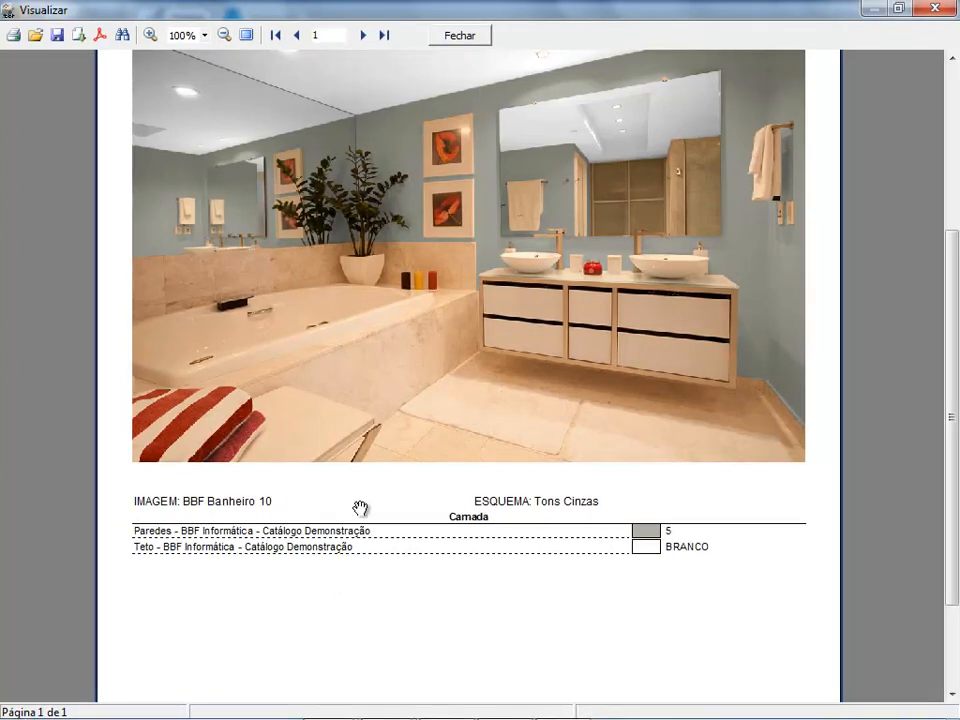
pyautogui.moveTo(386, 379); pyautogui.dragTo(387, 483)
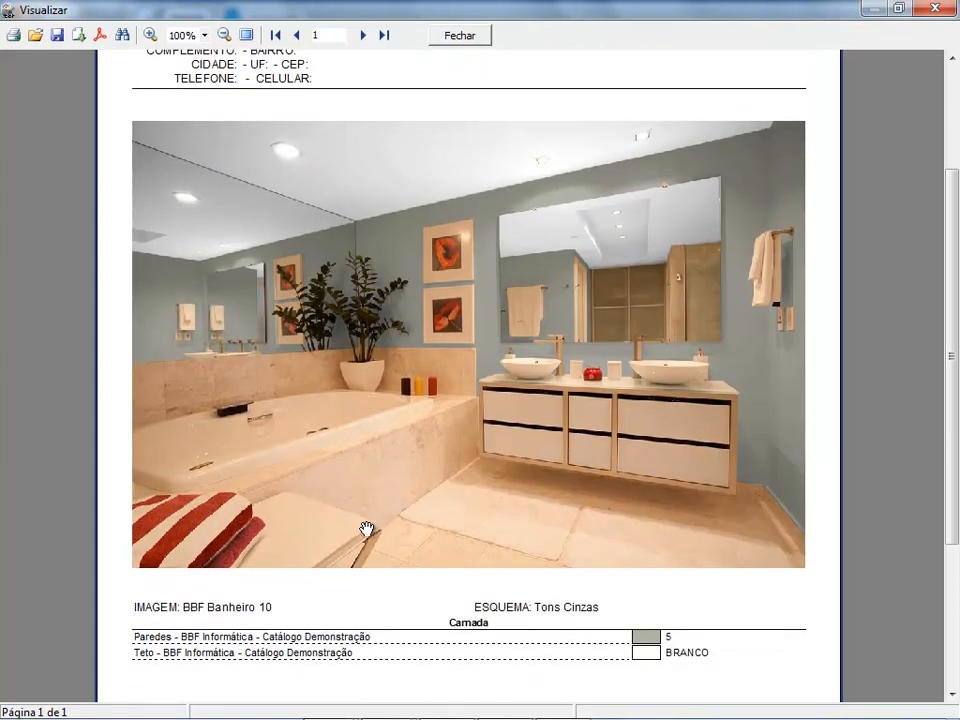
pyautogui.moveTo(362, 523); pyautogui.dragTo(331, 432)
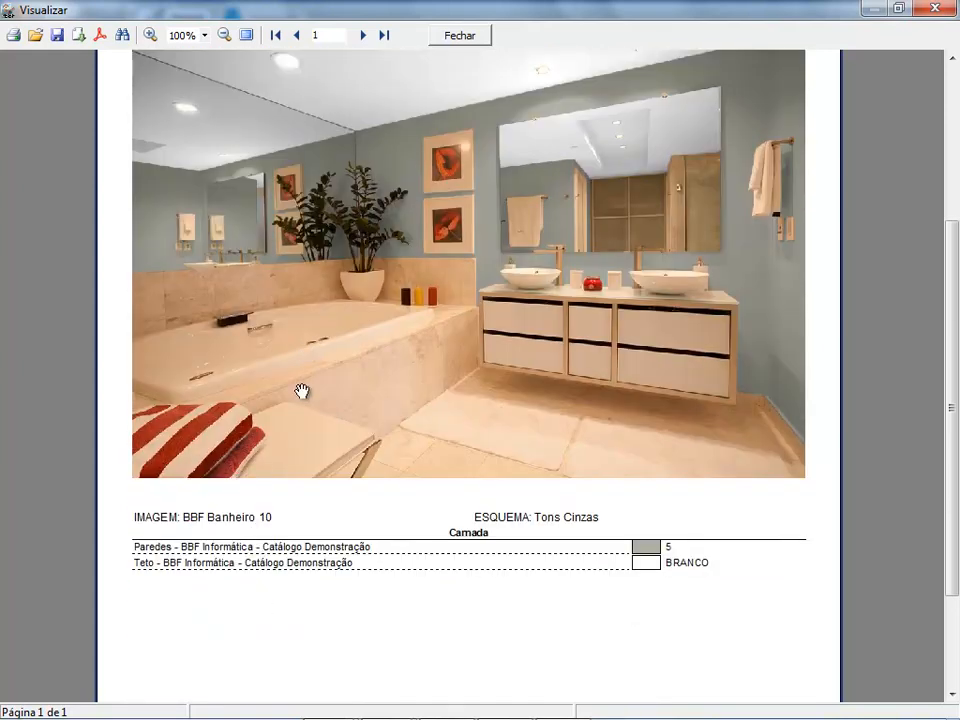
pyautogui.moveTo(381, 274); pyautogui.dragTo(382, 380)
pyautogui.moveTo(336, 499); pyautogui.dragTo(353, 399)
pyautogui.moveTo(343, 326); pyautogui.dragTo(342, 369)
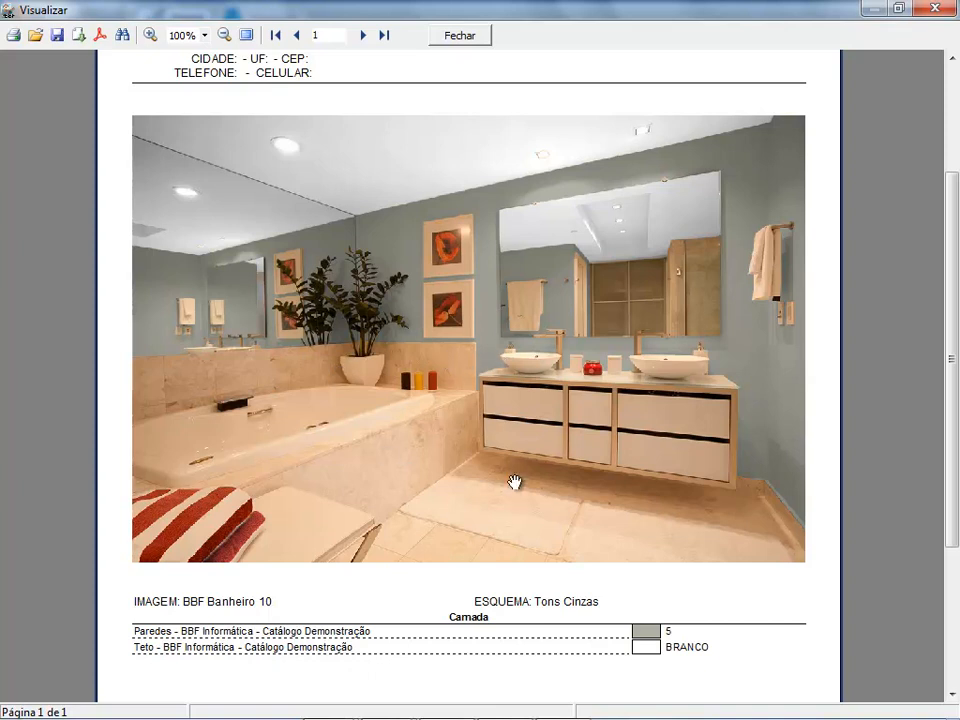
pyautogui.click(460, 35)
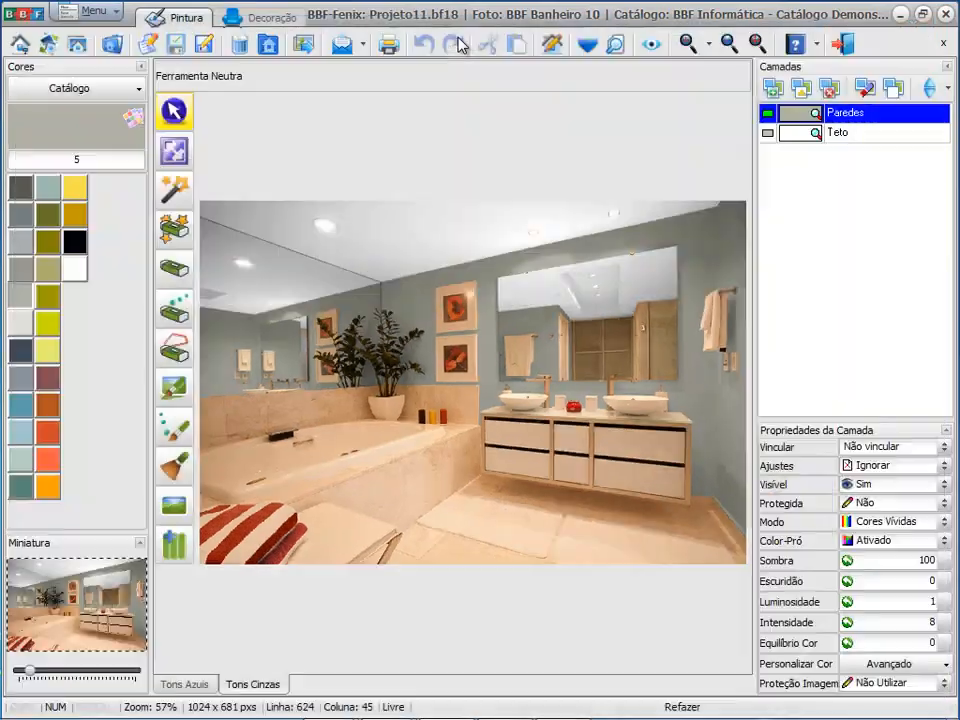
# Step: Open the print model selection and look at the scheme options of the company model (Impressão Empresa) Projeto Individual - Múltiplos Esquemas
pyautogui.click(100, 12)
pyautogui.click(101, 221)
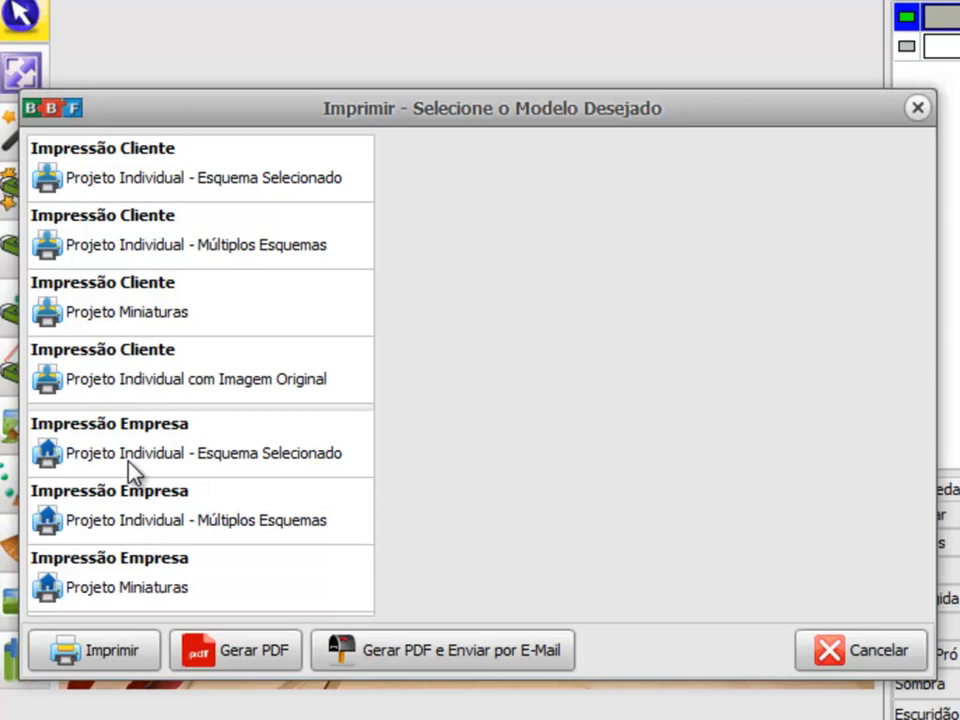
pyautogui.click(130, 518)
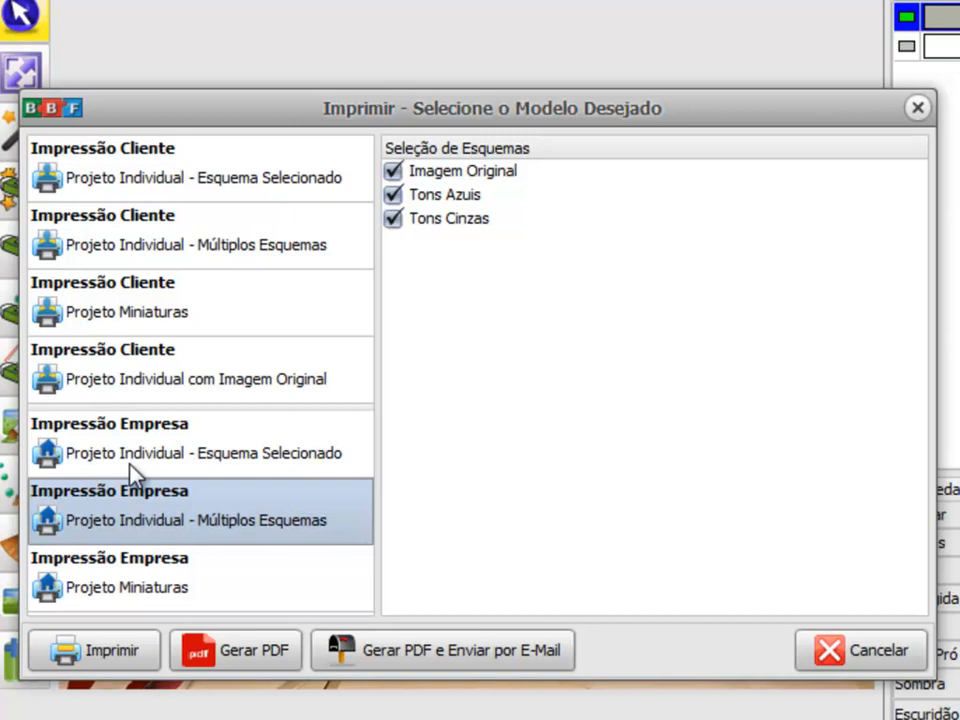
pyautogui.moveTo(348, 115); pyautogui.dragTo(308, 71)
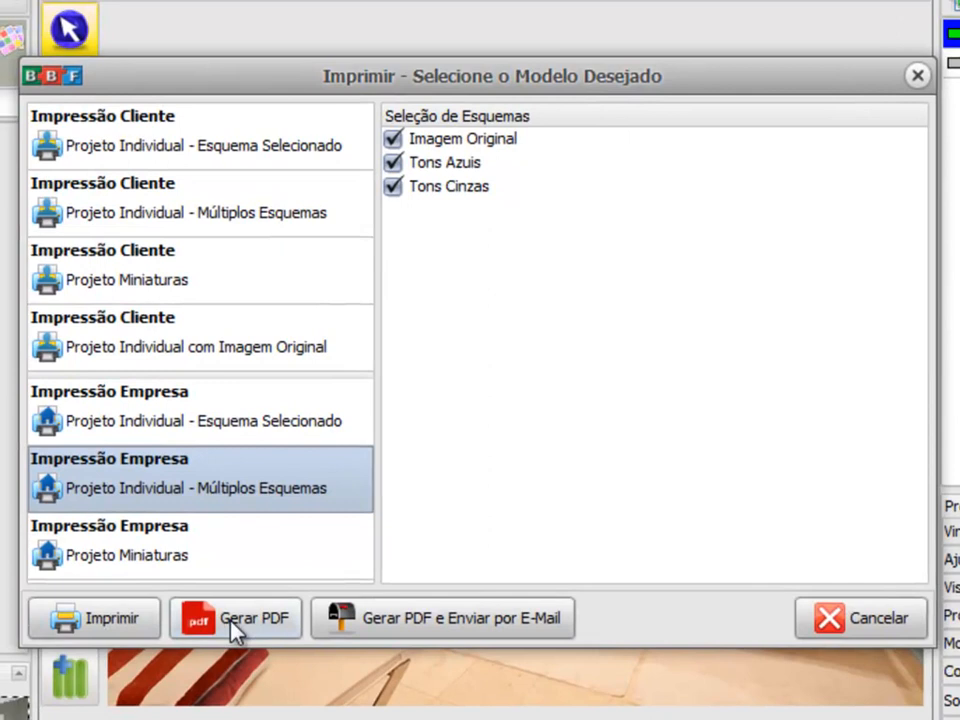
# Step: Generate a PDF of all pages with the client model (Impressão Cliente) Projeto Miniaturas, keeping all three schemes and the default export settings
pyautogui.click(155, 282)
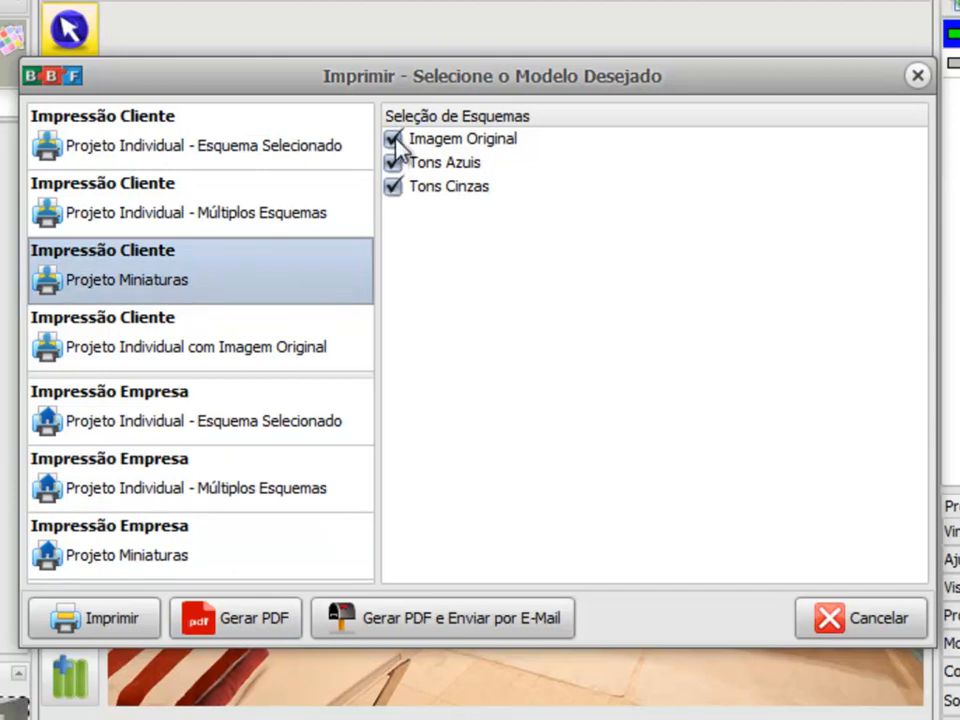
pyautogui.click(245, 625)
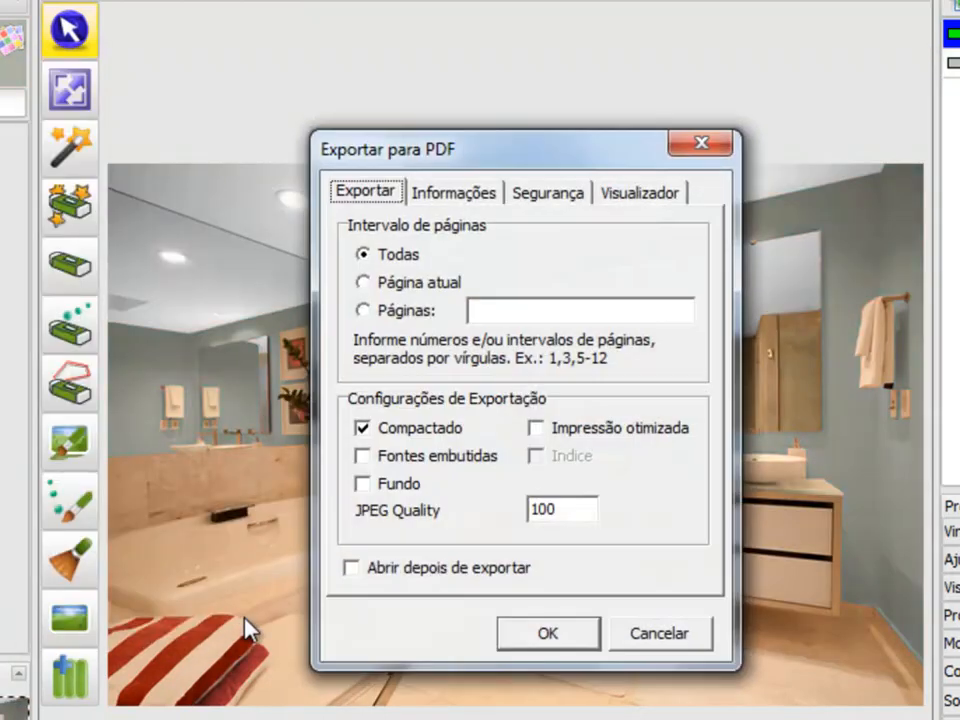
pyautogui.click(527, 632)
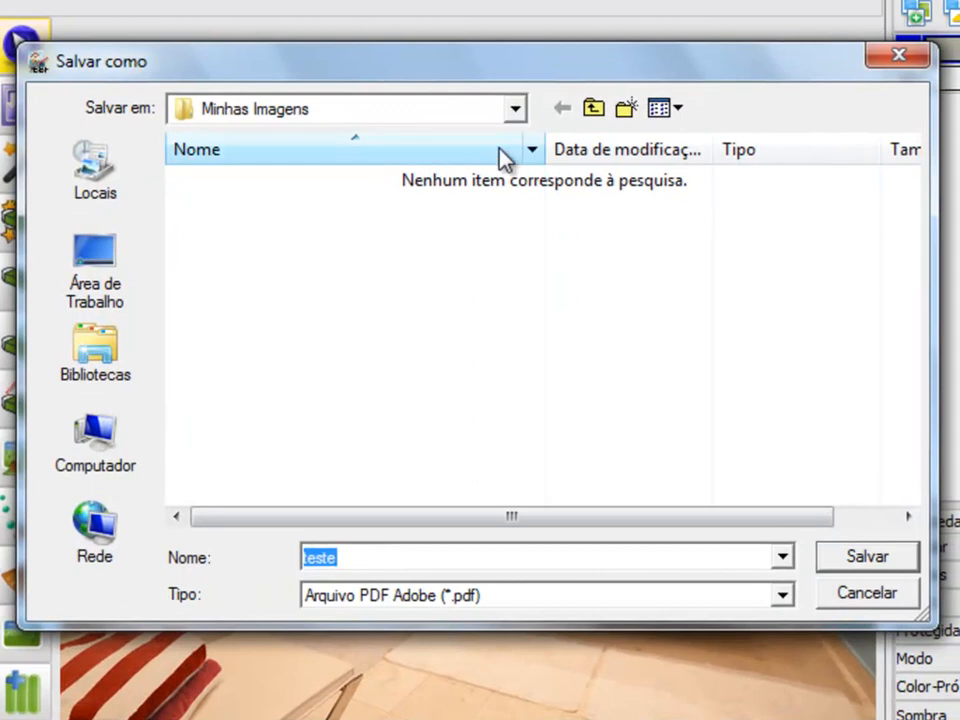
# Step: Save the PDF as NomeCliente in the Minhas Imagens folder on the desktop (Área de Trabalho)
pyautogui.click(539, 102)
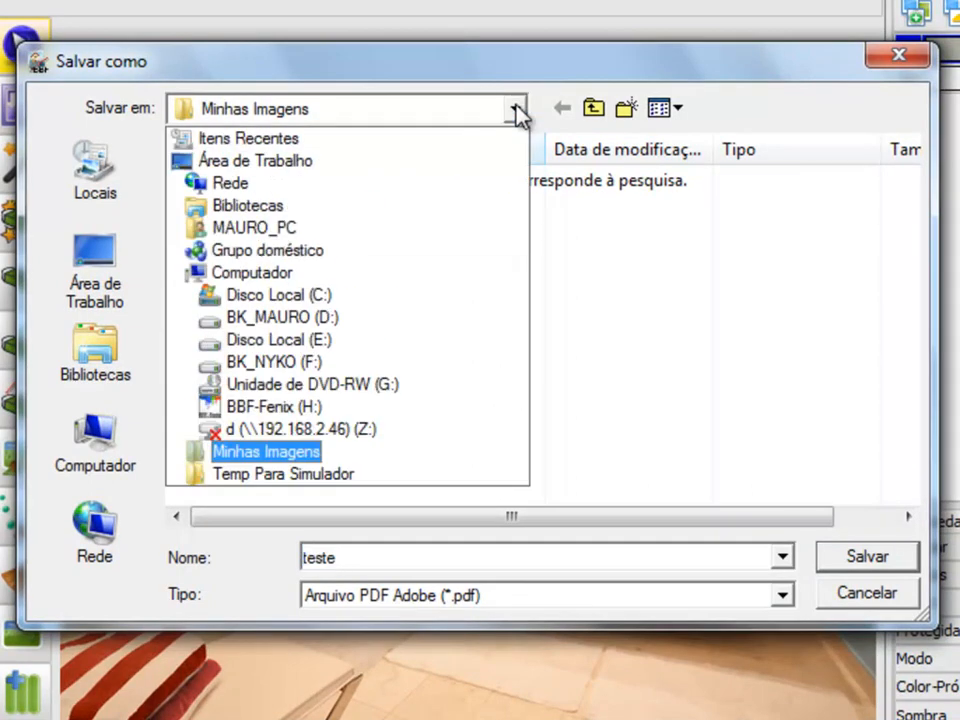
pyautogui.click(285, 163)
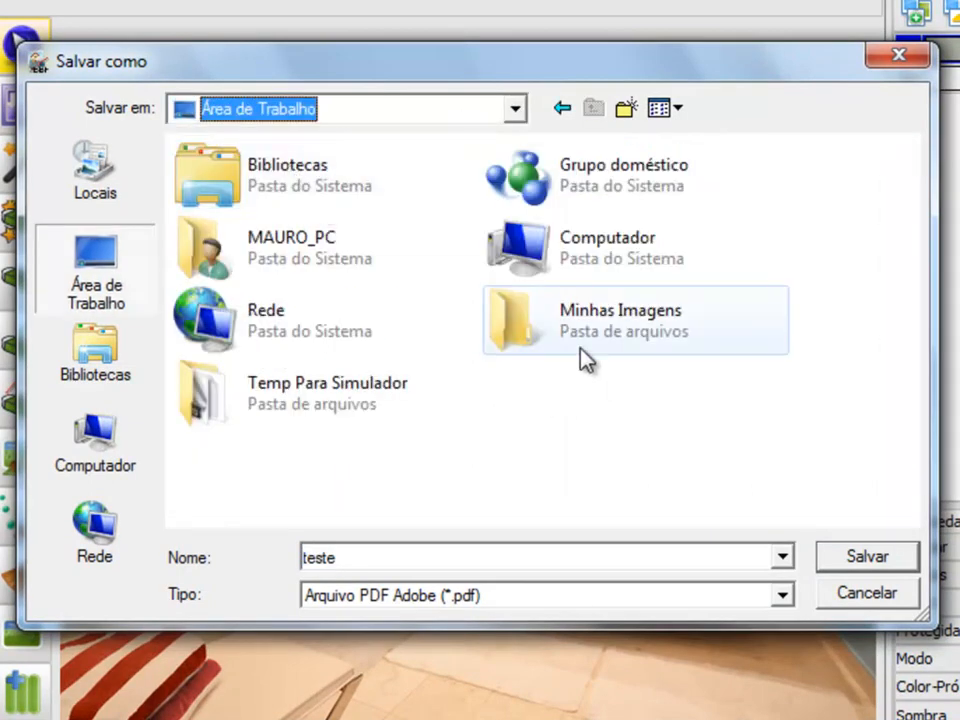
pyautogui.doubleClick(558, 336)
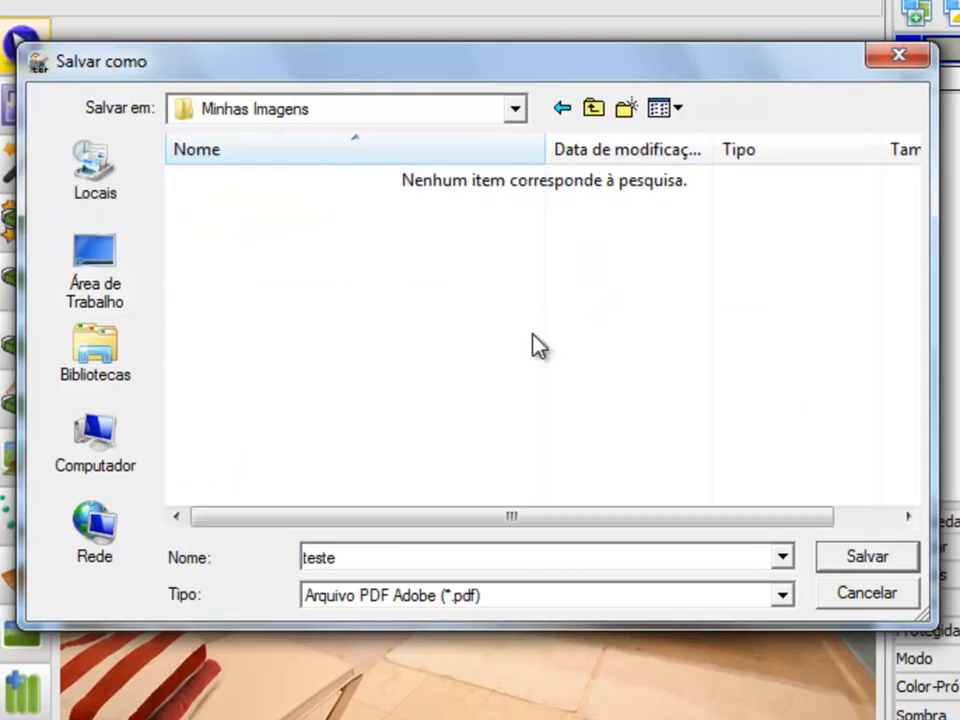
pyautogui.doubleClick(347, 557)
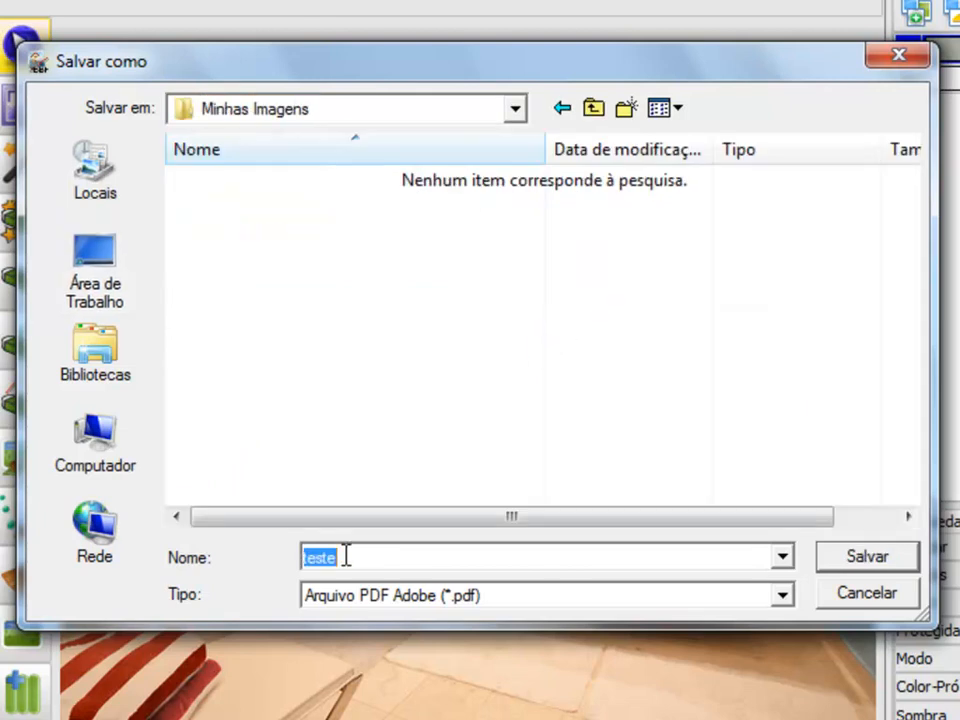
pyautogui.write('NomeCliente')
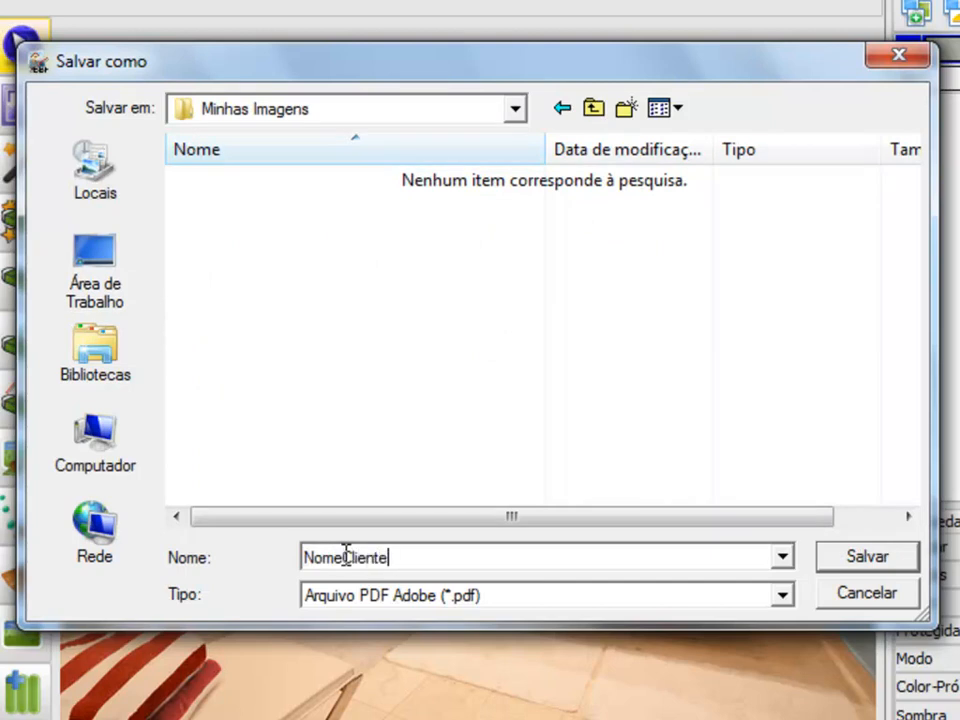
pyautogui.click(870, 558)
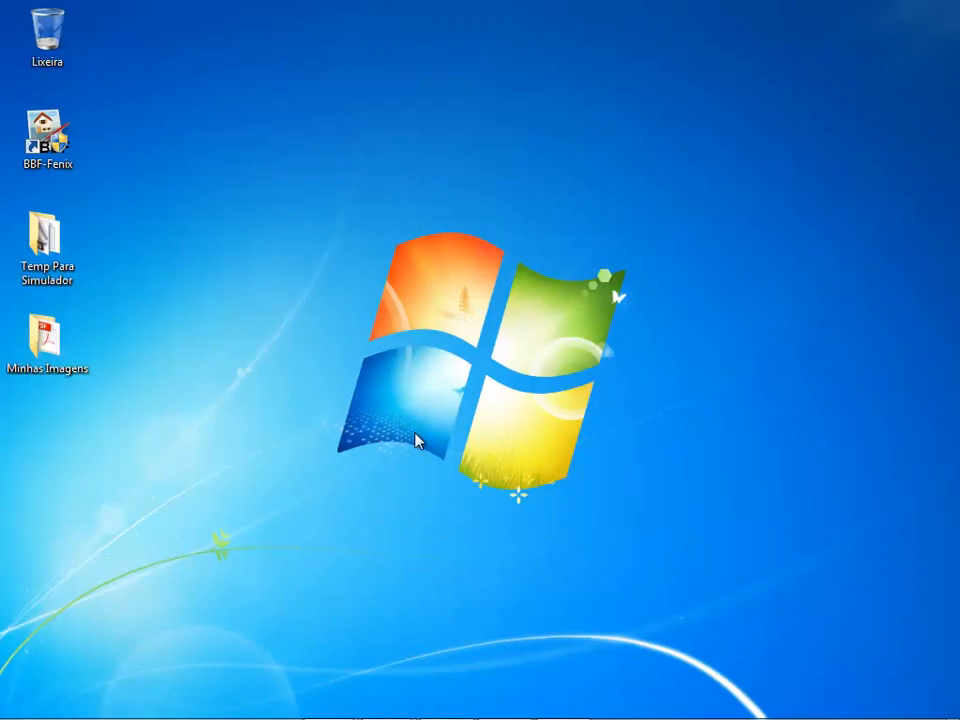
# Step: Open the NomeCliente PDF from the desktop's Minhas Imagens folder in Adobe Acrobat Reader and review the miniatures down the page
pyautogui.doubleClick(58, 350)
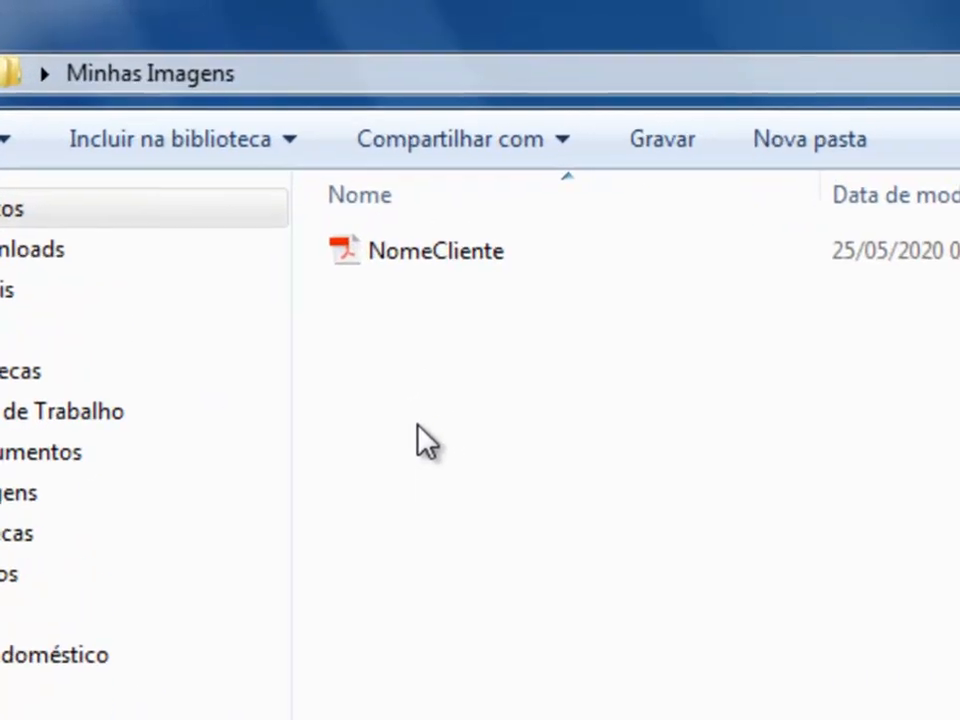
pyautogui.doubleClick(389, 263)
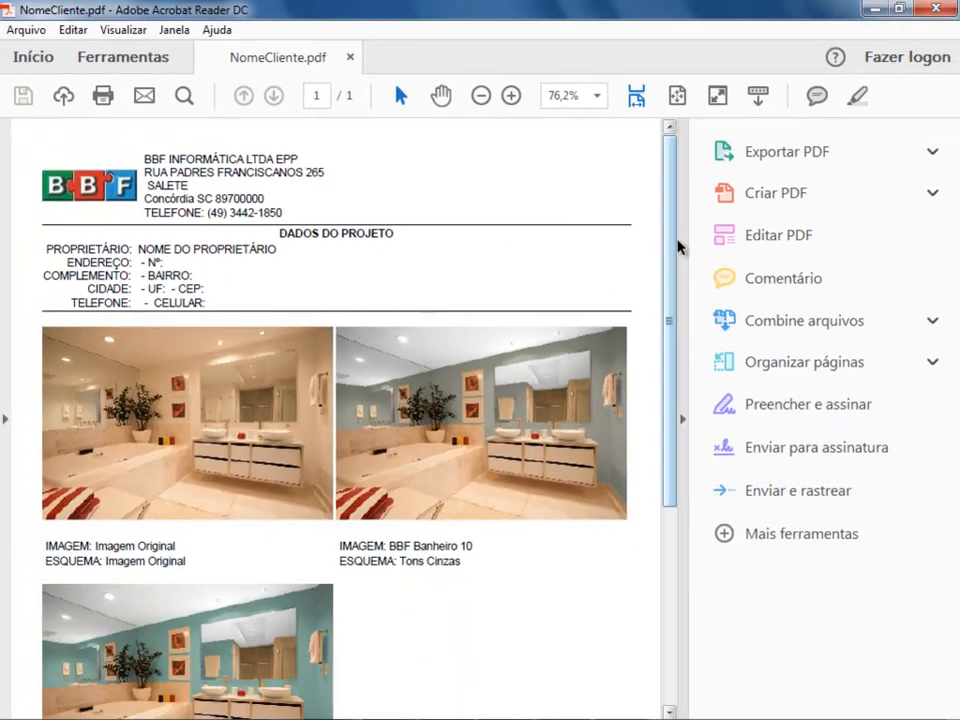
pyautogui.moveTo(678, 246)
pyautogui.mouseDown()
pyautogui.moveTo(671, 392)
pyautogui.moveTo(662, 265)
pyautogui.moveTo(673, 242)
pyautogui.moveTo(679, 429)
pyautogui.moveTo(677, 260)
pyautogui.mouseUp()
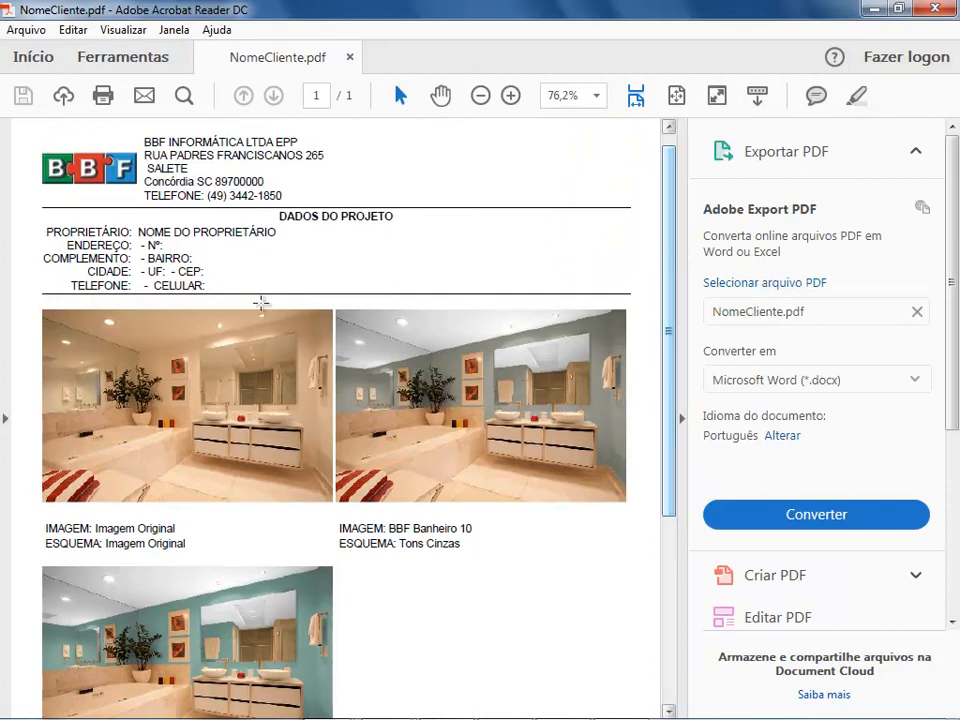
pyautogui.moveTo(668, 349); pyautogui.dragTo(666, 420)
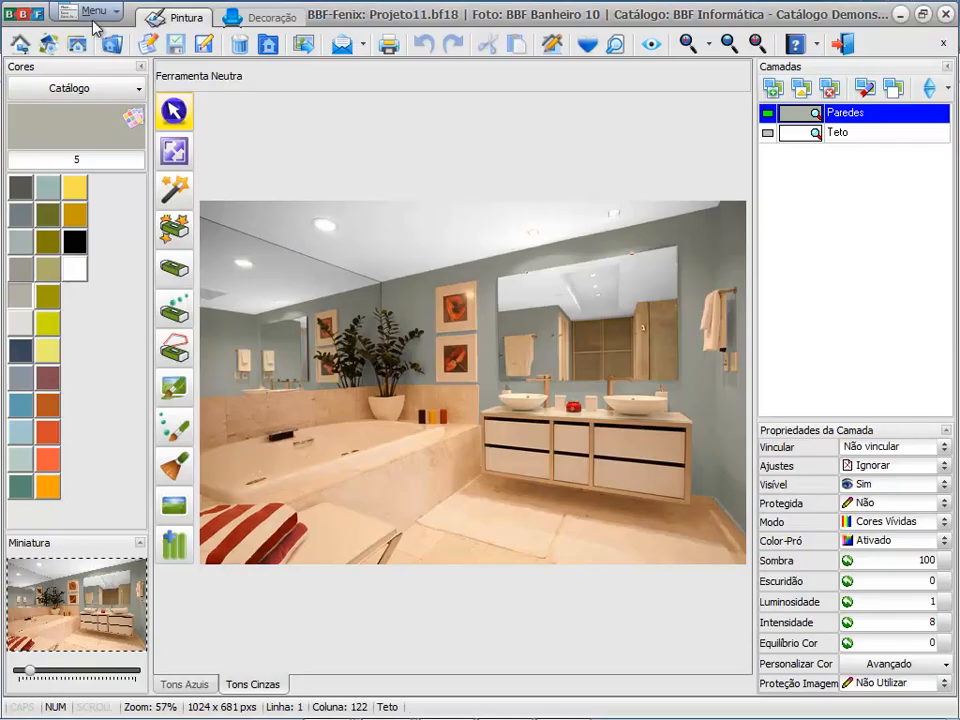
# Step: Return to BBF-Fenix and choose the client print model (Impressão Cliente) Projeto Individual - Esquema Selecionado
pyautogui.click(93, 14)
pyautogui.click(104, 222)
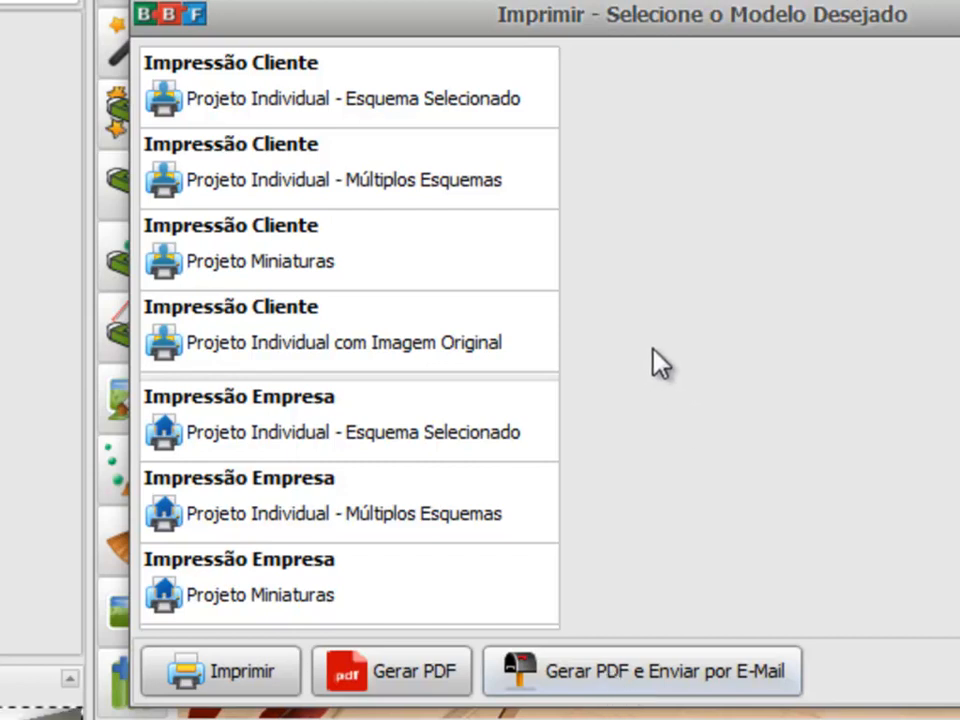
pyautogui.click(300, 100)
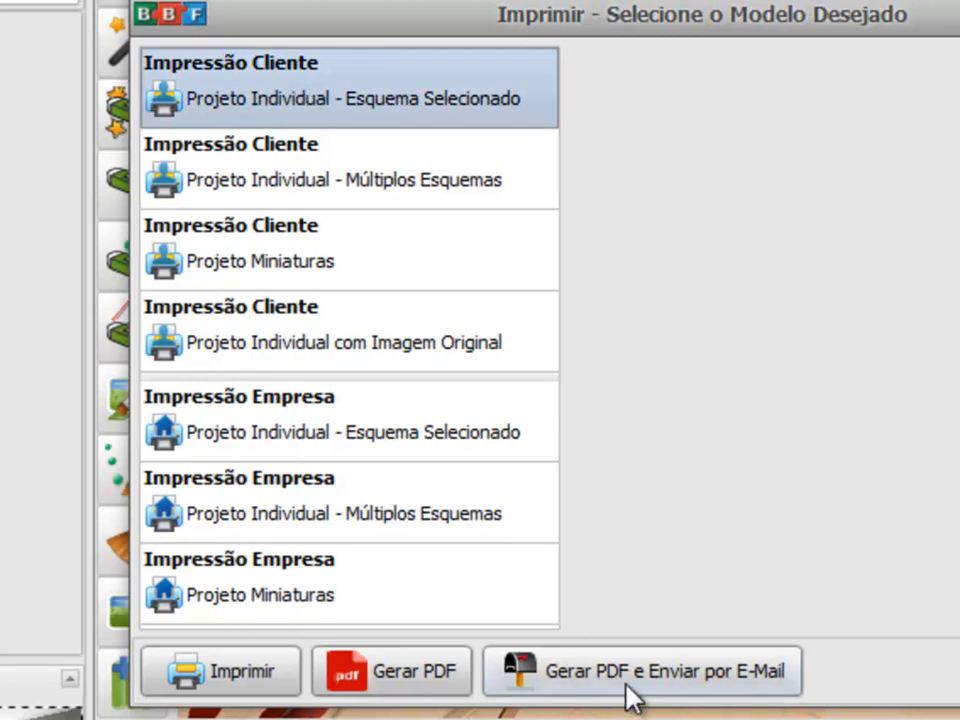